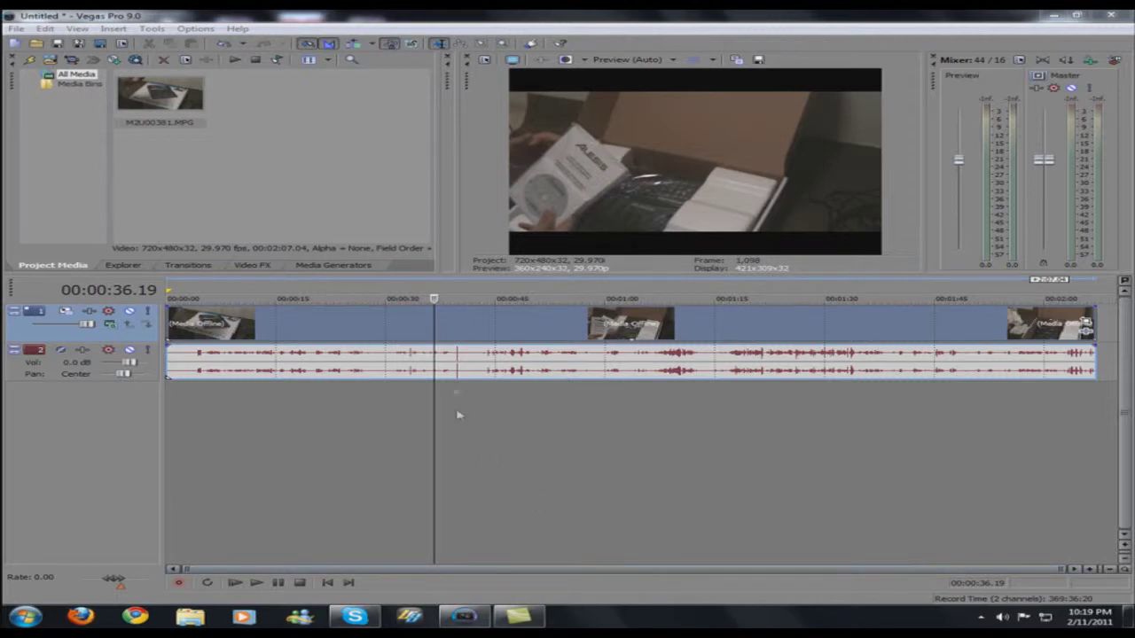
- Move the playhead near 41 seconds, then park it at 00:00:31.21 with events deselected
left_click(486, 293)
left_click(396, 408)
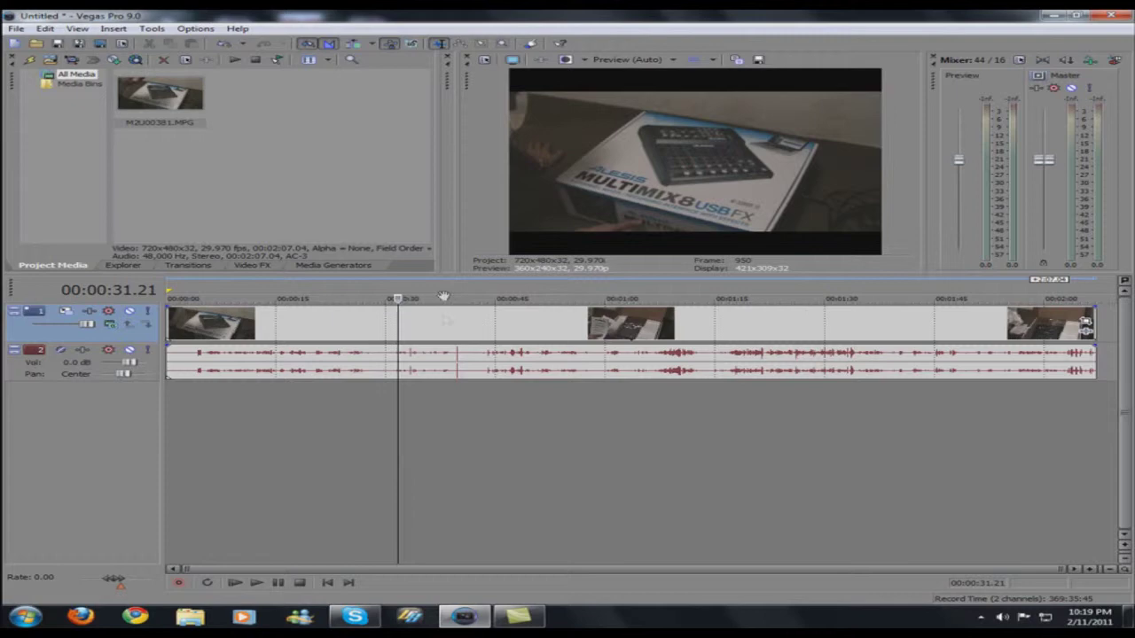
- Move the playhead through 00:00:41.18 and 00:00:50.27, settling back at 00:00:47.08
left_click(469, 329)
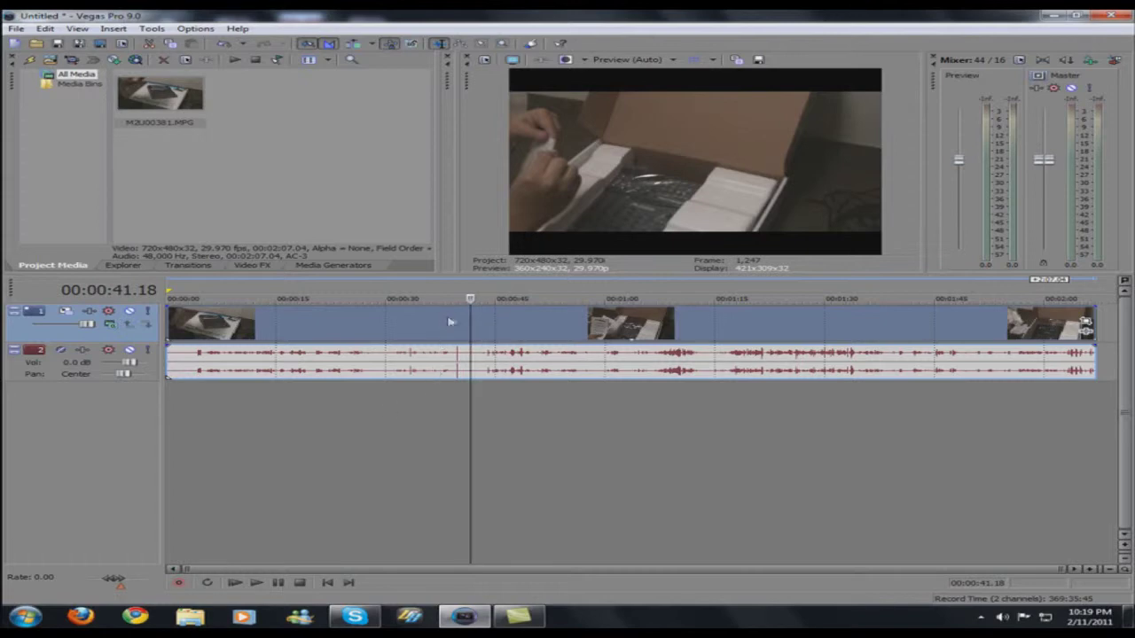
left_click(538, 293)
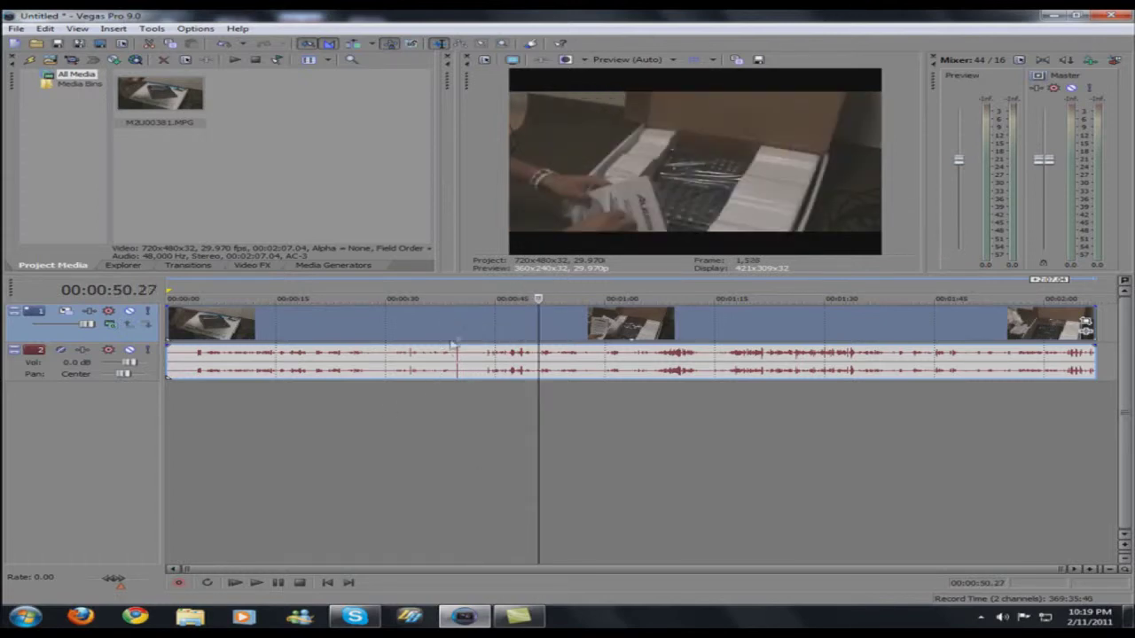
left_click(512, 298)
- Zoom the timeline in with the mouse wheel until individual frames show
scroll(554, 346, "up", 5)
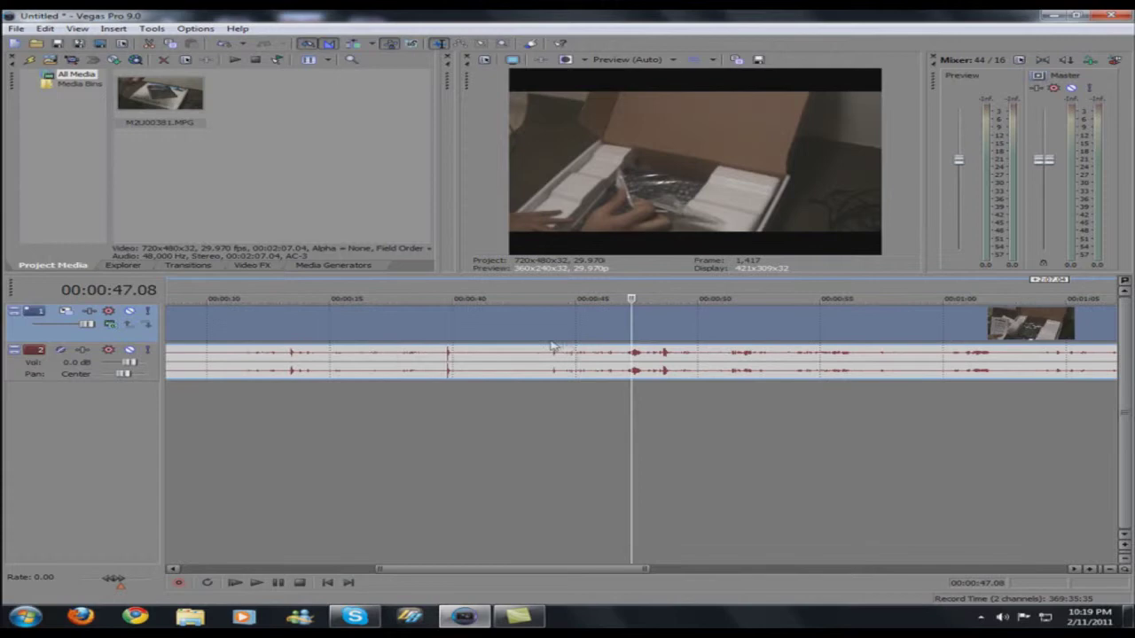
scroll(582, 575, "down", 1)
scroll(582, 574, "down", 2)
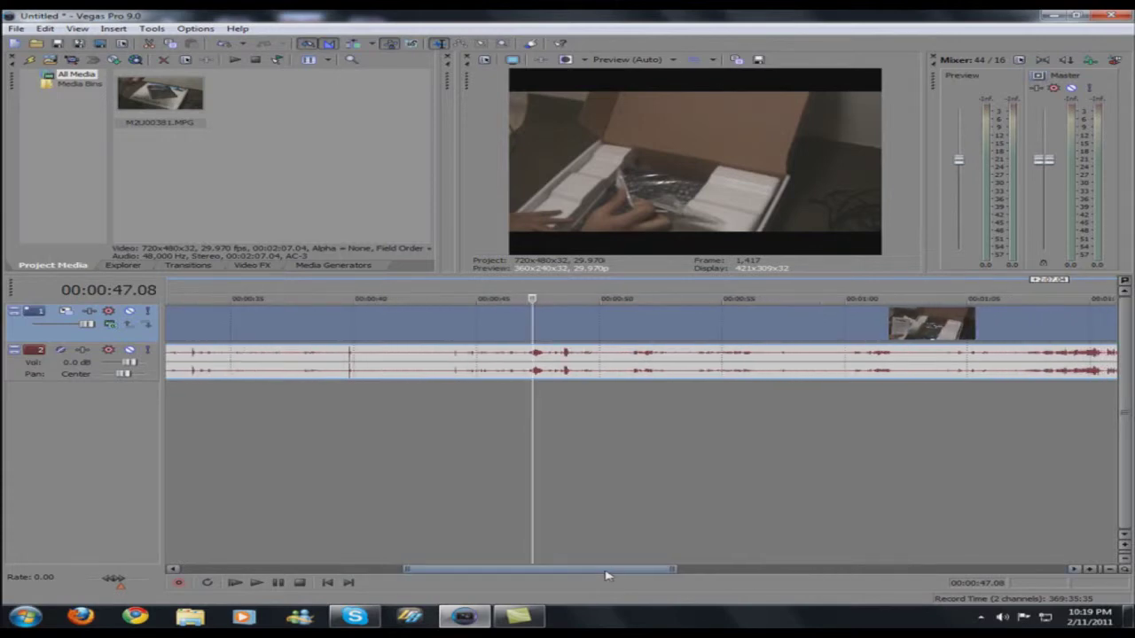
scroll(572, 533, "up", 1)
scroll(567, 444, "down", 2)
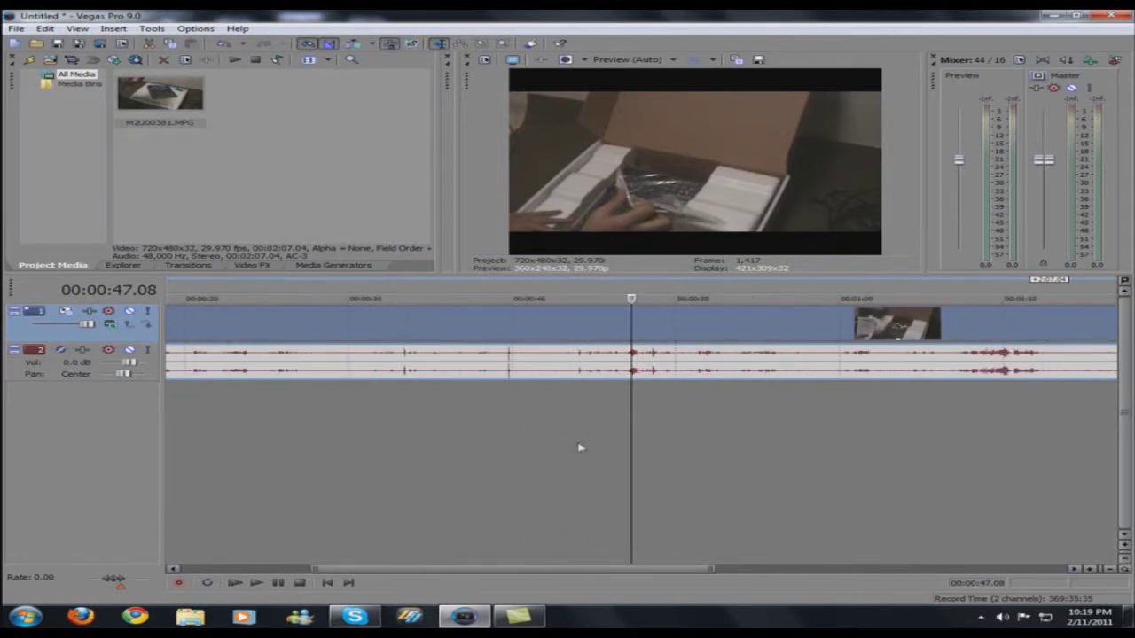
scroll(593, 568, "down", 1)
scroll(665, 571, "up", 1)
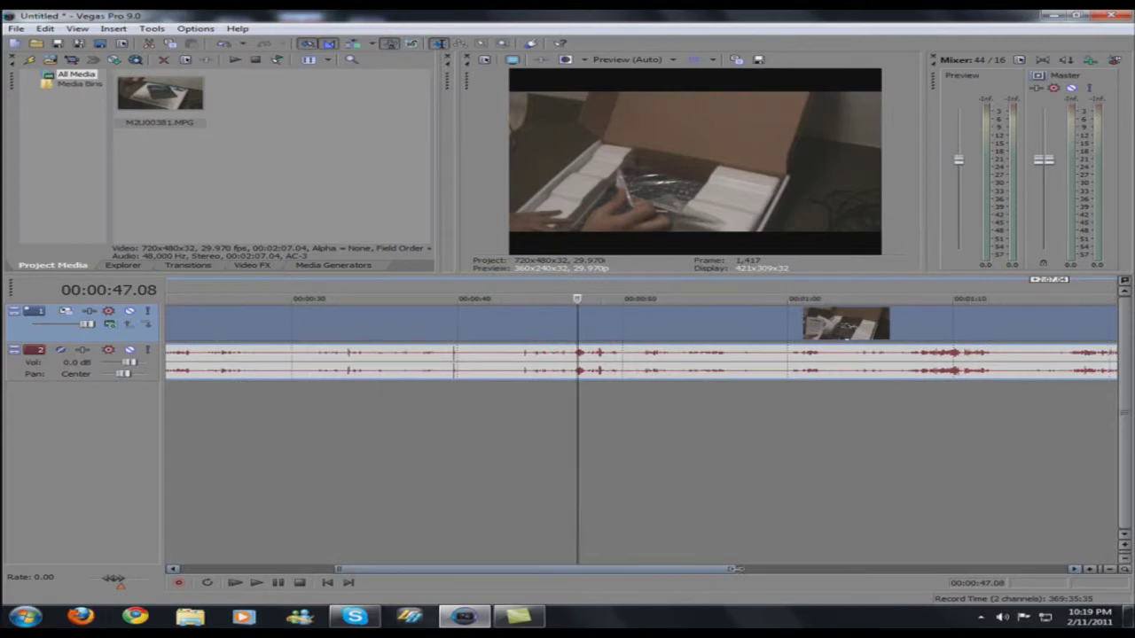
scroll(713, 568, "up", 2)
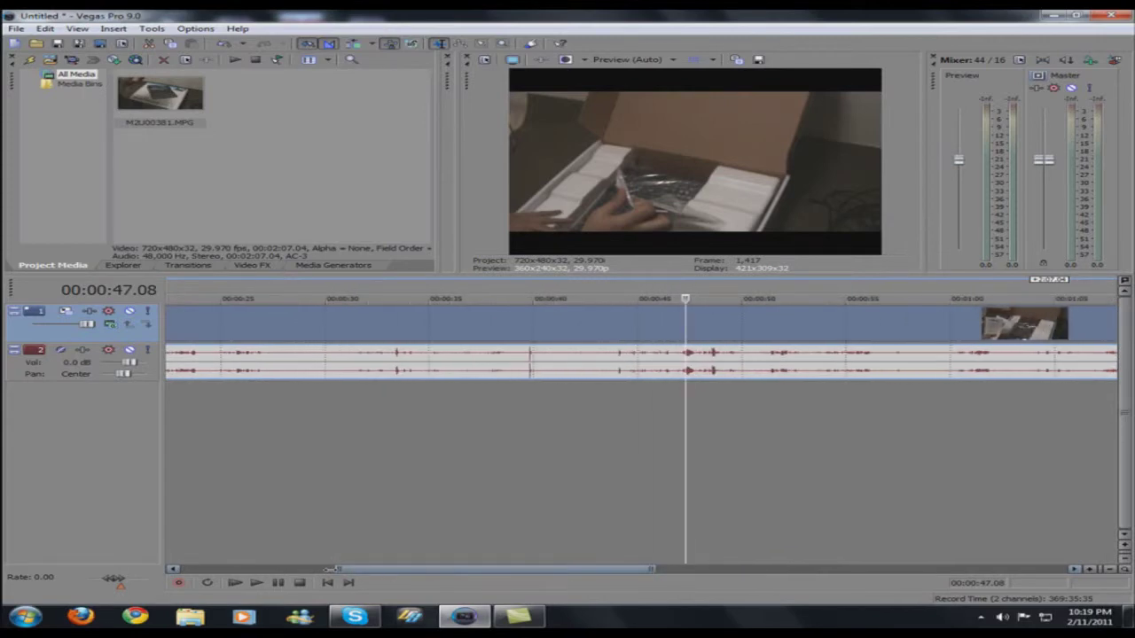
scroll(654, 569, "up", 2)
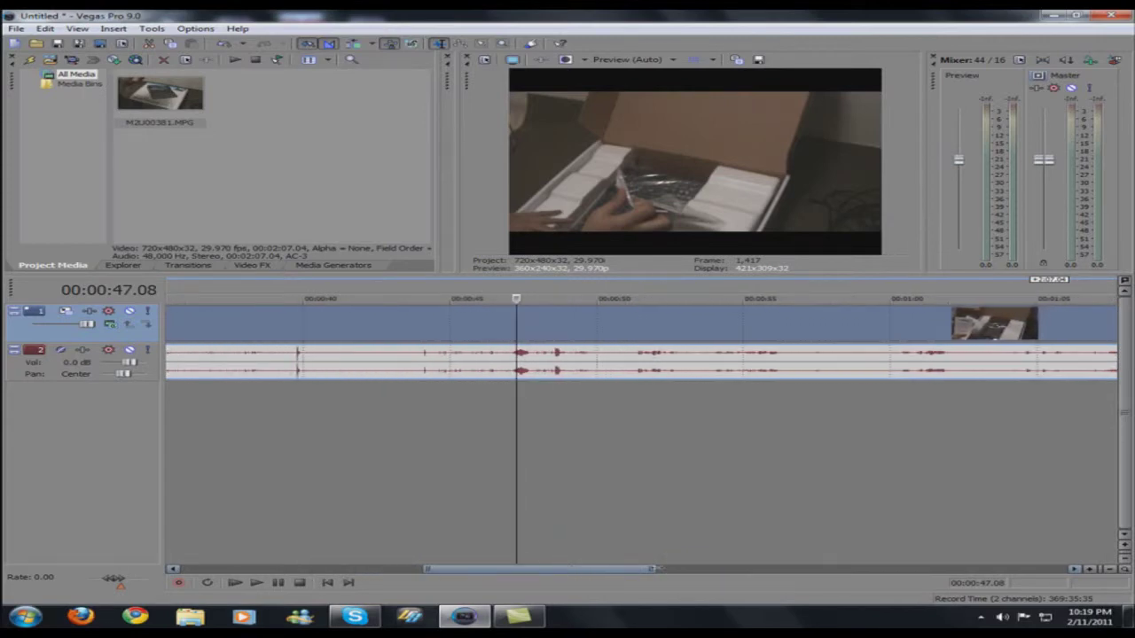
scroll(655, 568, "up", 1)
scroll(655, 568, "up", 2)
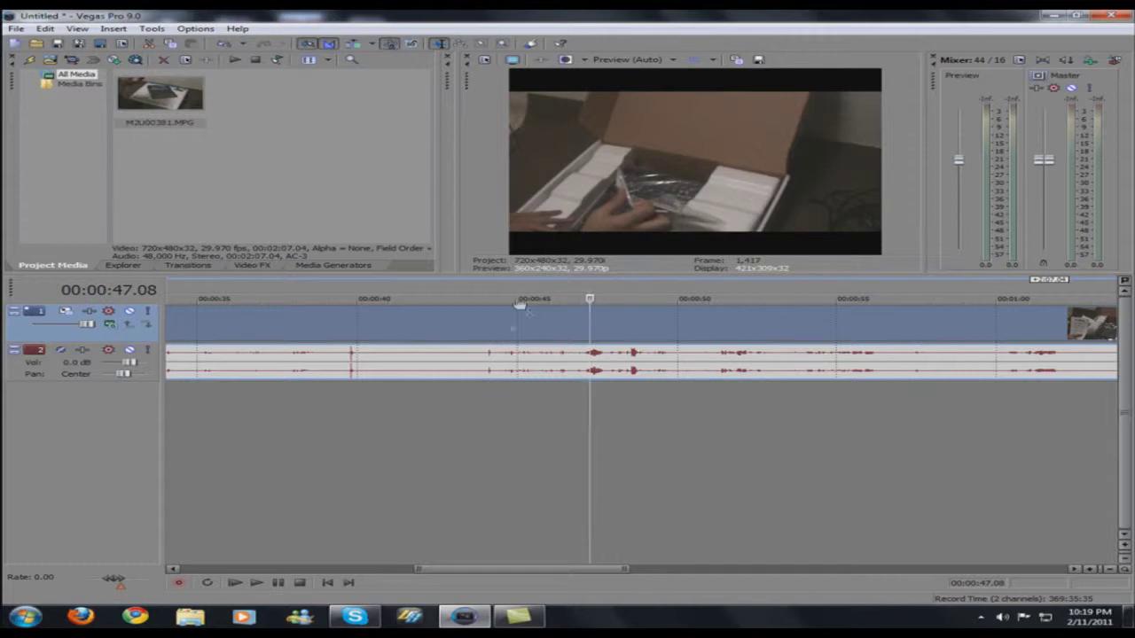
- Place the playhead at 00:00:44.06, zoom further, and set it to exactly 00:00:44.04
left_click(492, 297)
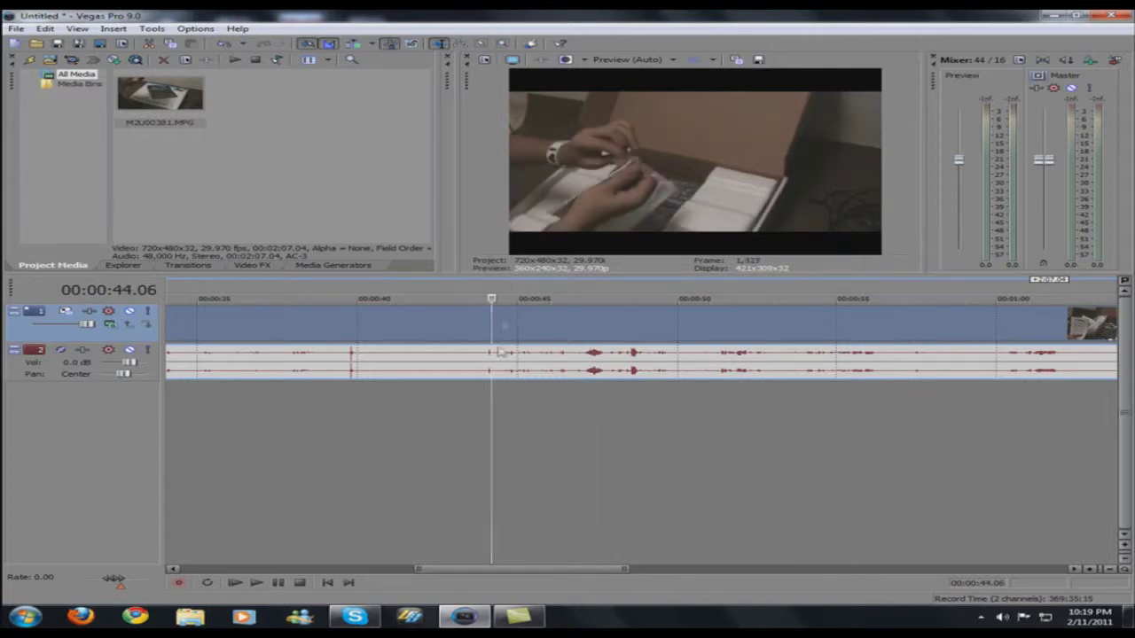
scroll(498, 344, "up", 4)
scroll(545, 524, "up", 3)
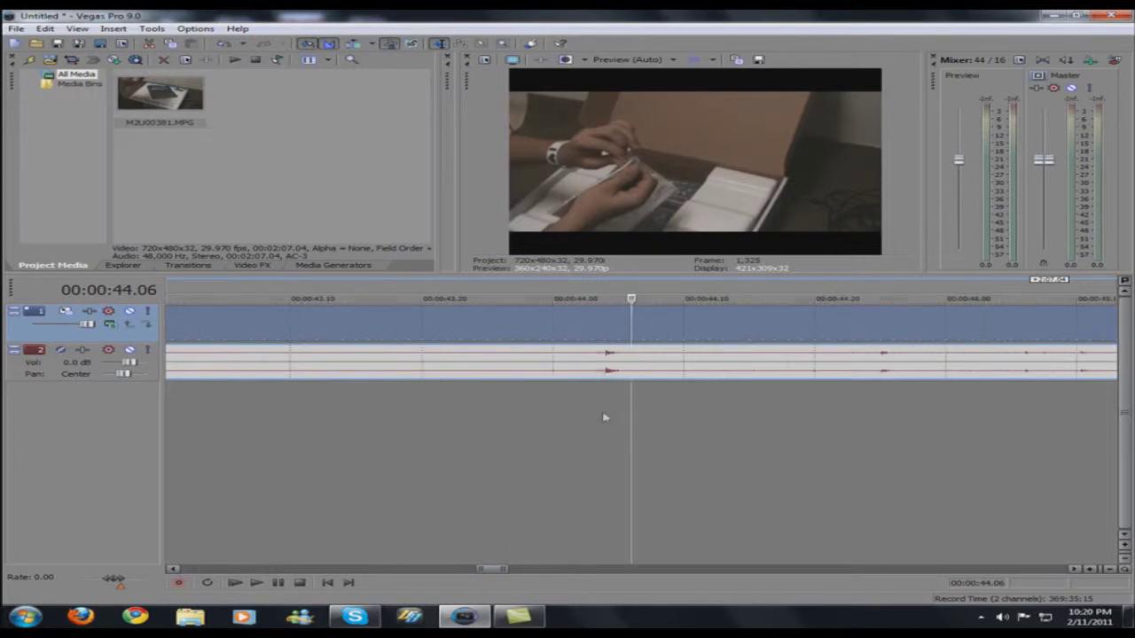
left_click(596, 288)
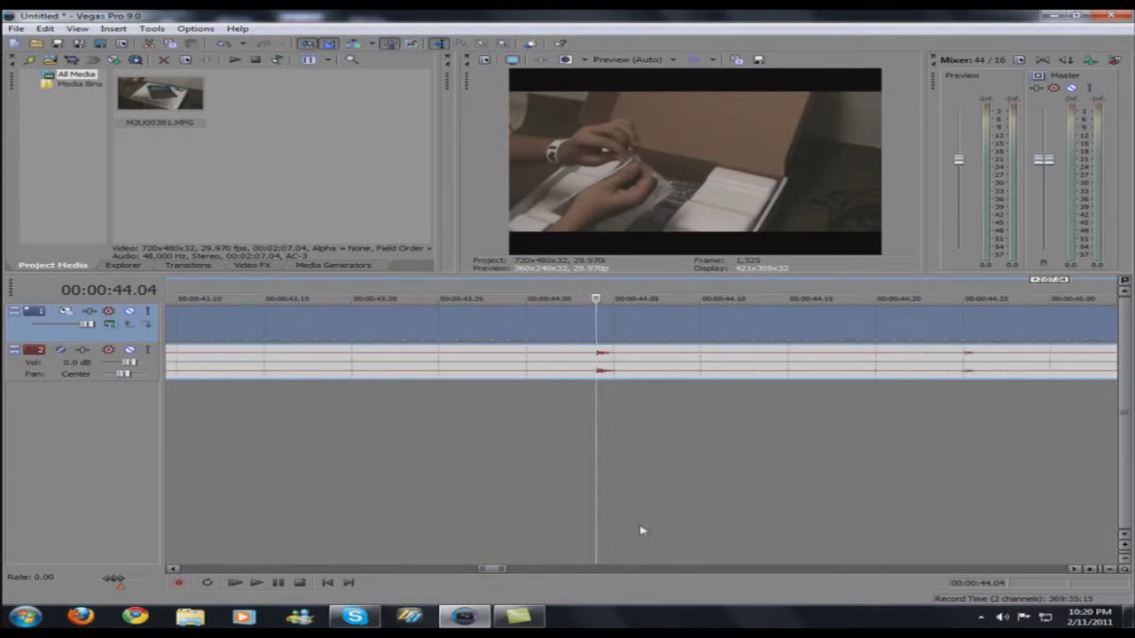
- Split video and audio at 00:00:44.04, test shifting the right pieces, and undo the shift
key("s")
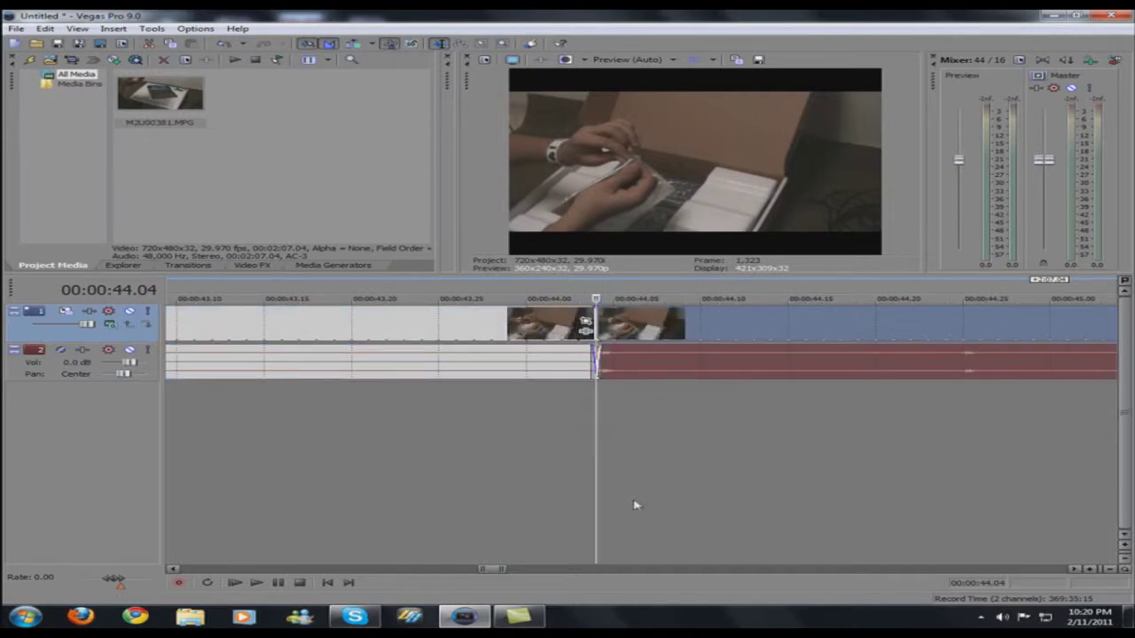
key("space")
key("space")
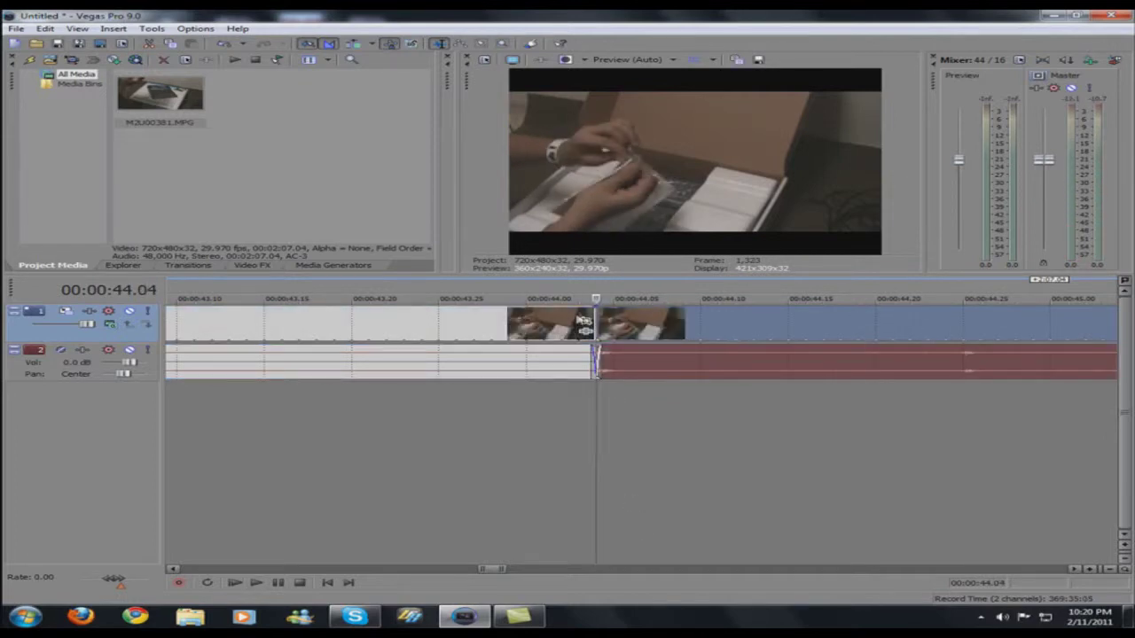
left_click_drag(664, 330, 717, 330)
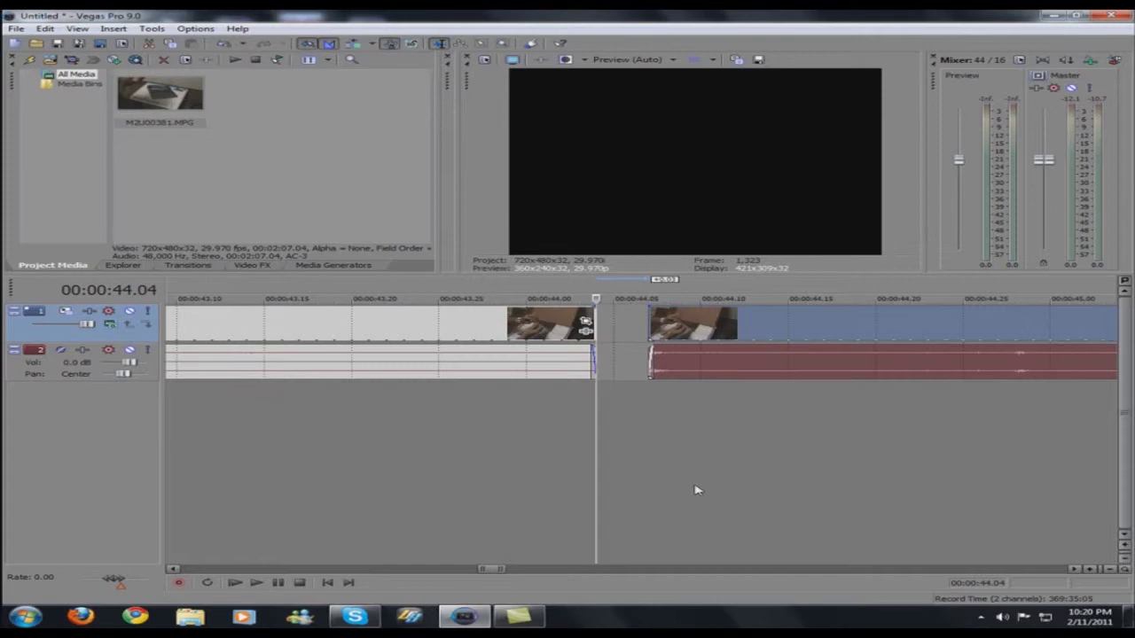
key("ctrl+z")
key("ctrl+z")
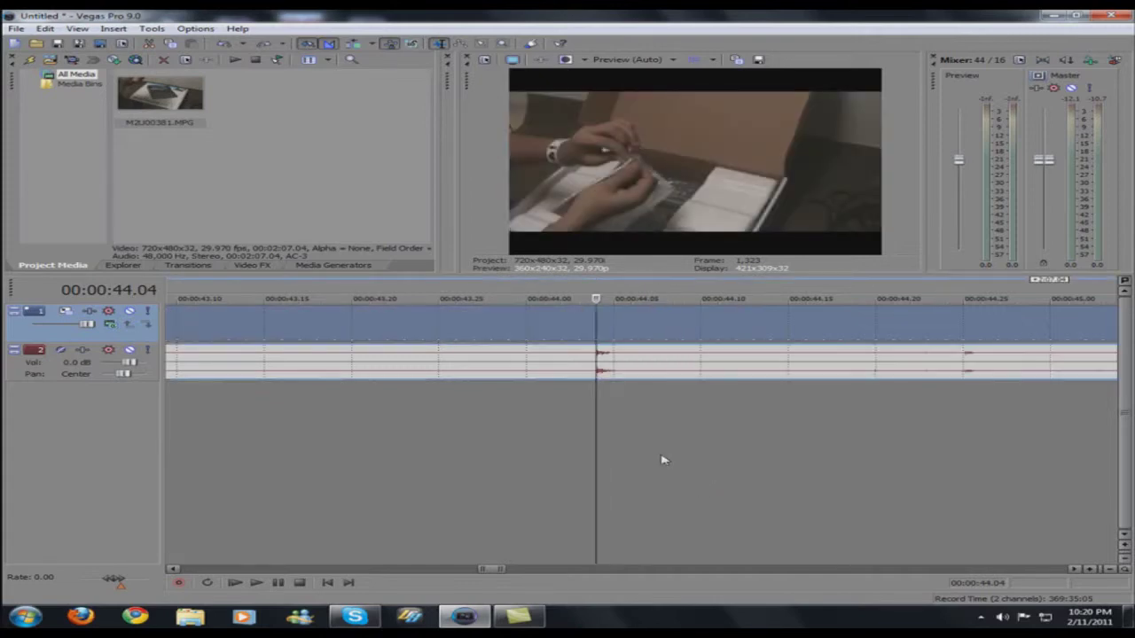
left_click(580, 411)
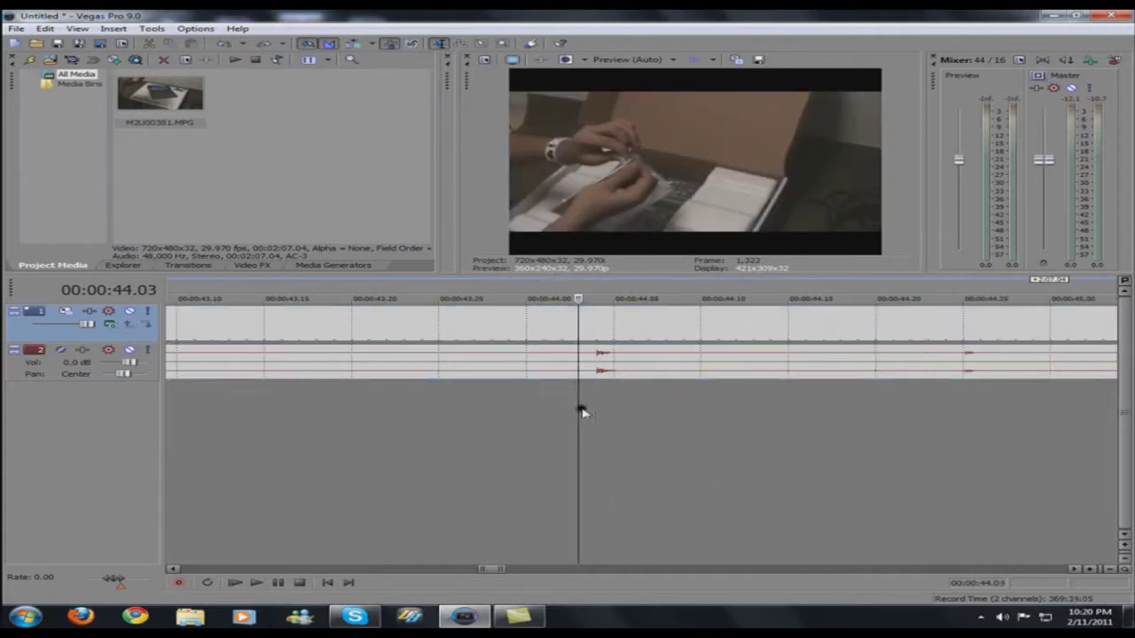
left_click(598, 284)
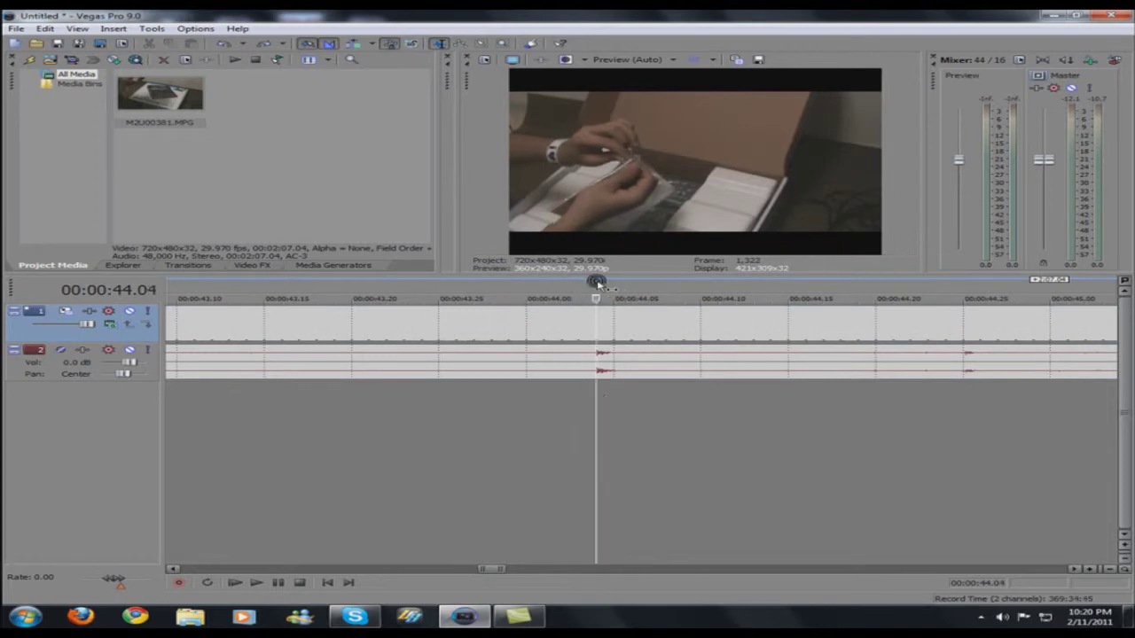
- Copy the video event, then cut the events and undo the cut
right_click(600, 324)
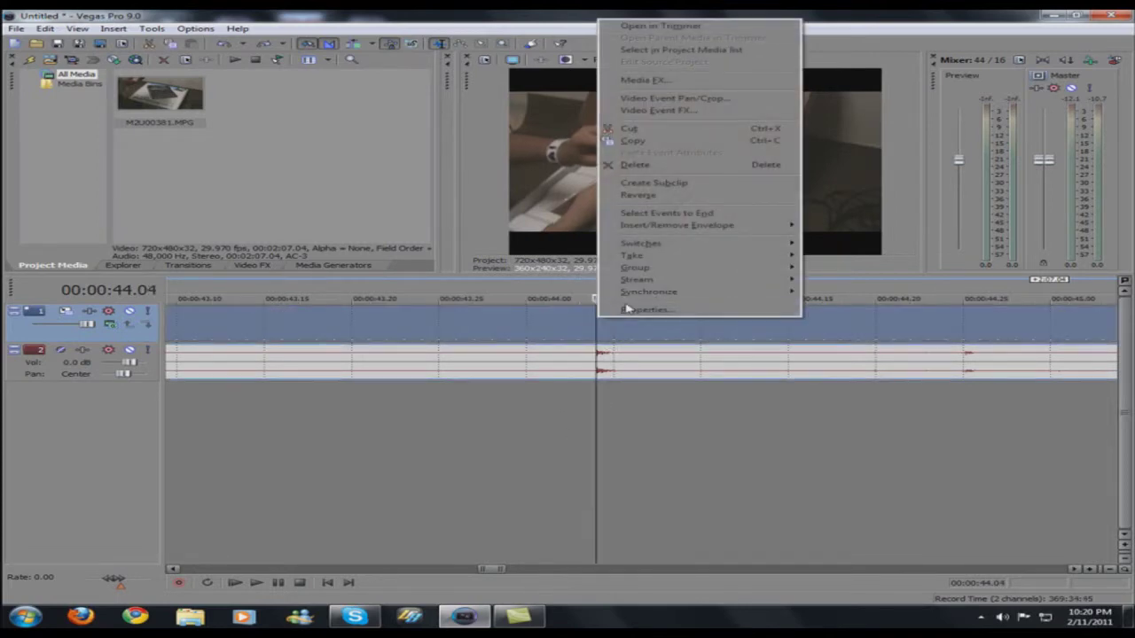
left_click(707, 140)
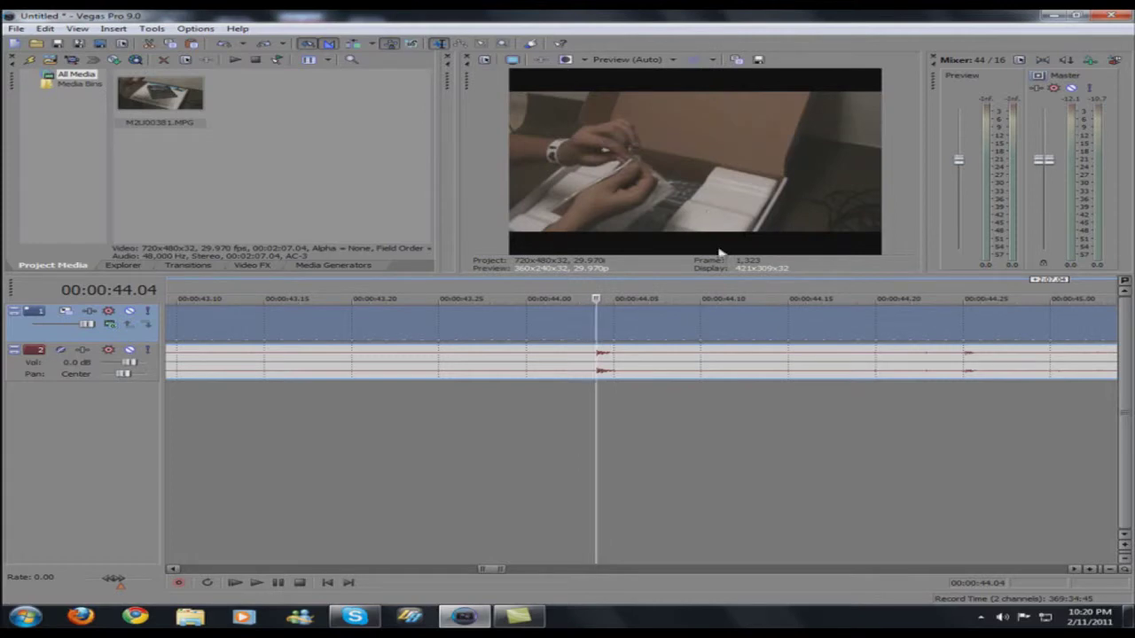
right_click(586, 321)
left_click(656, 123)
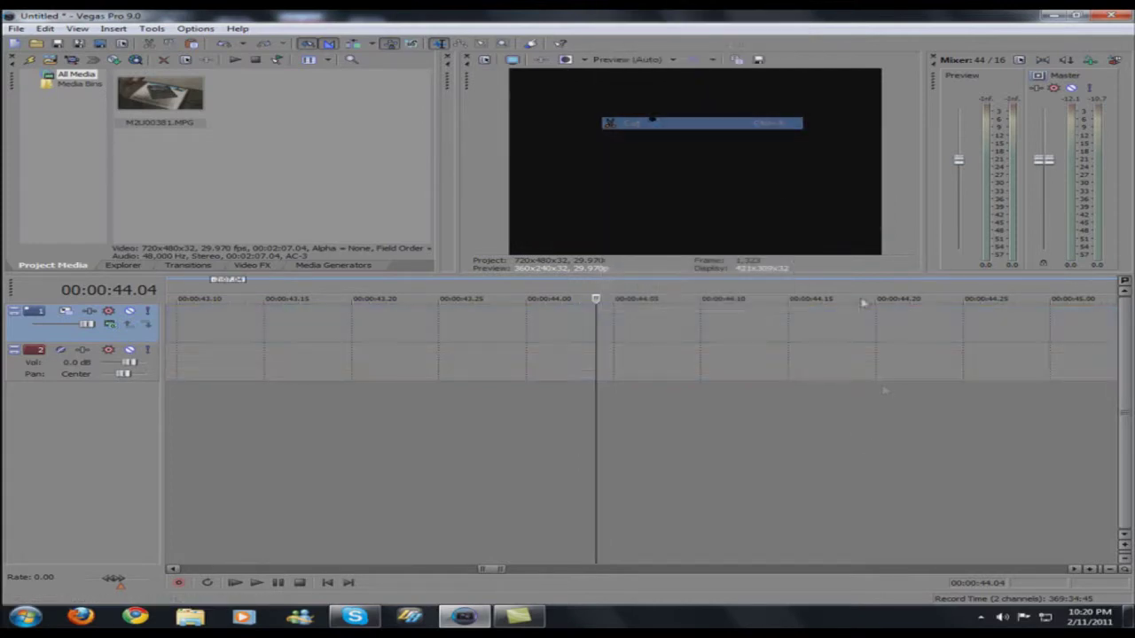
key("ctrl+z")
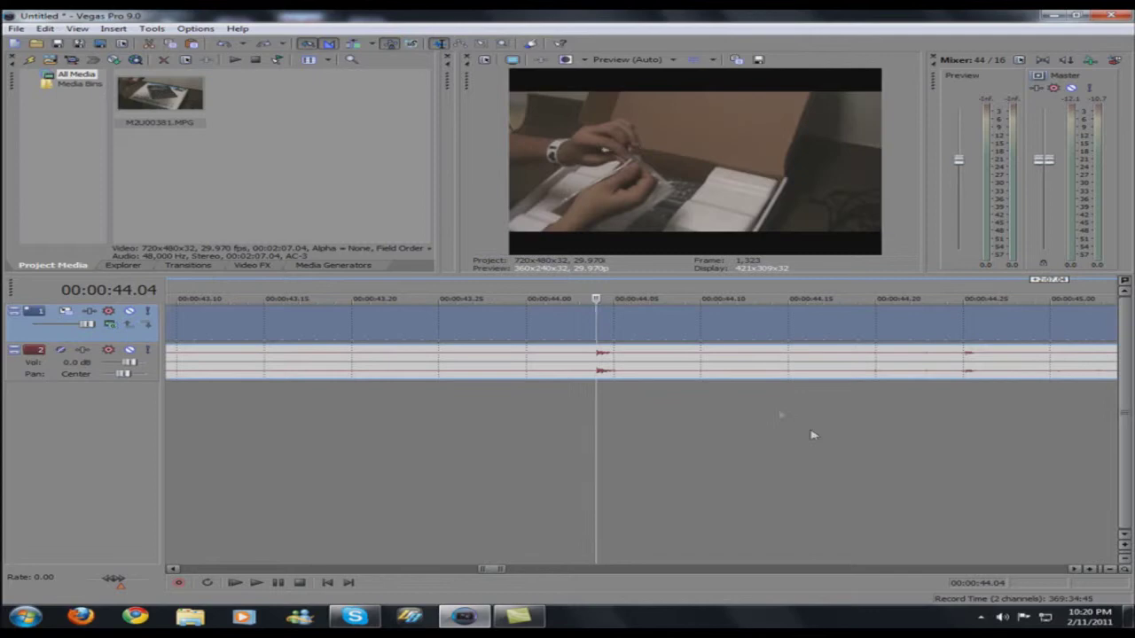
- Dismiss the event menu, deselect the events, and zoom out to show the whole clip
right_click(599, 319)
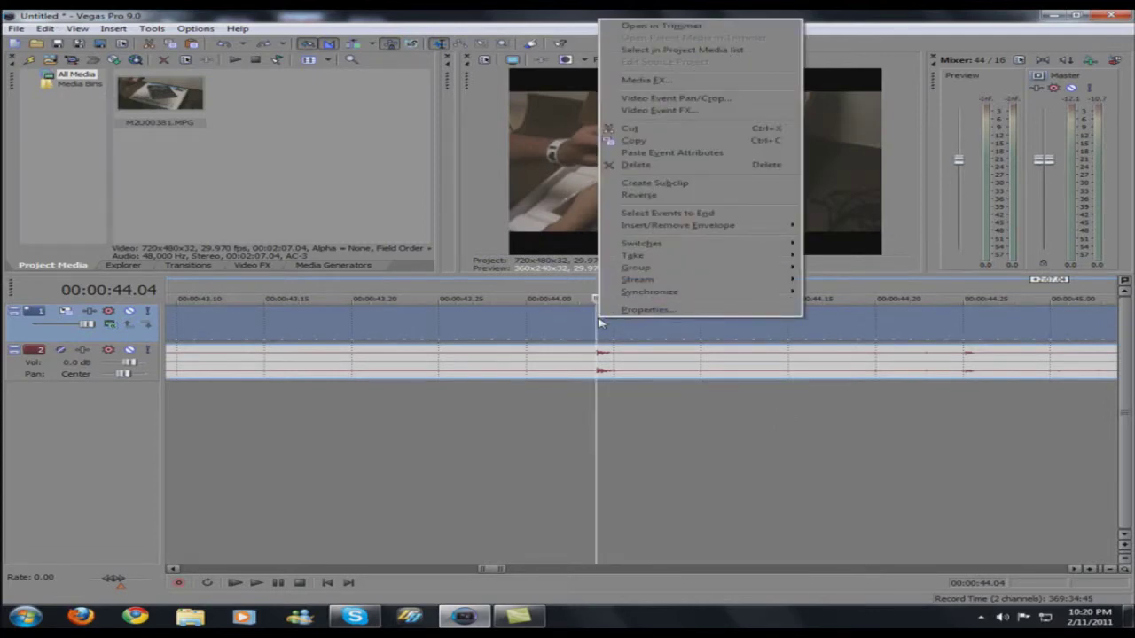
mouse_move(674, 269)
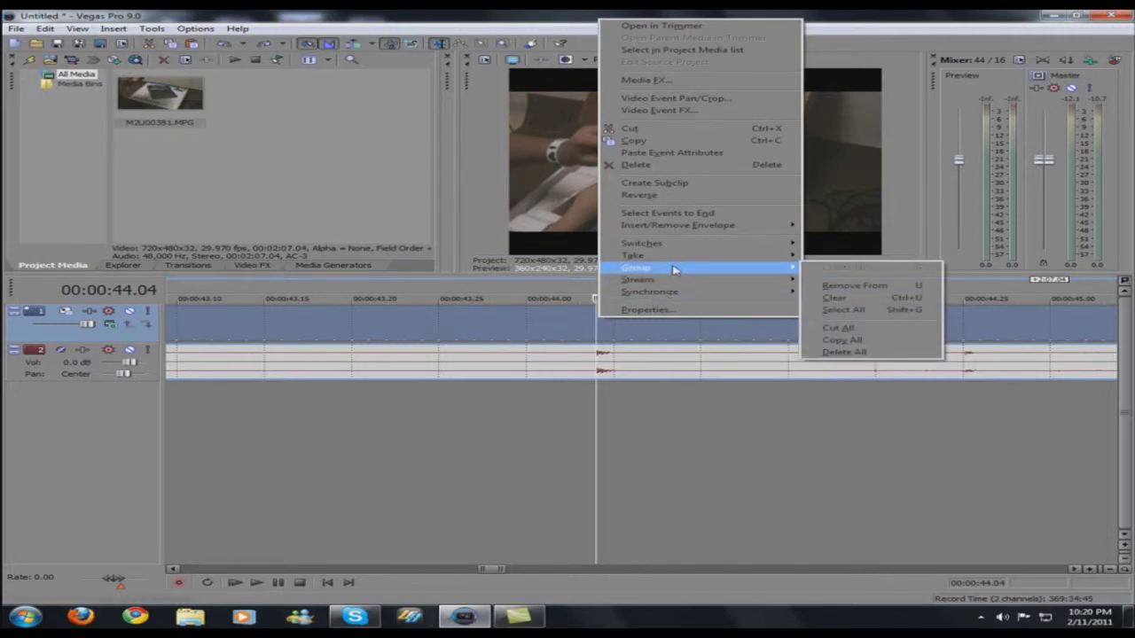
left_click(687, 464)
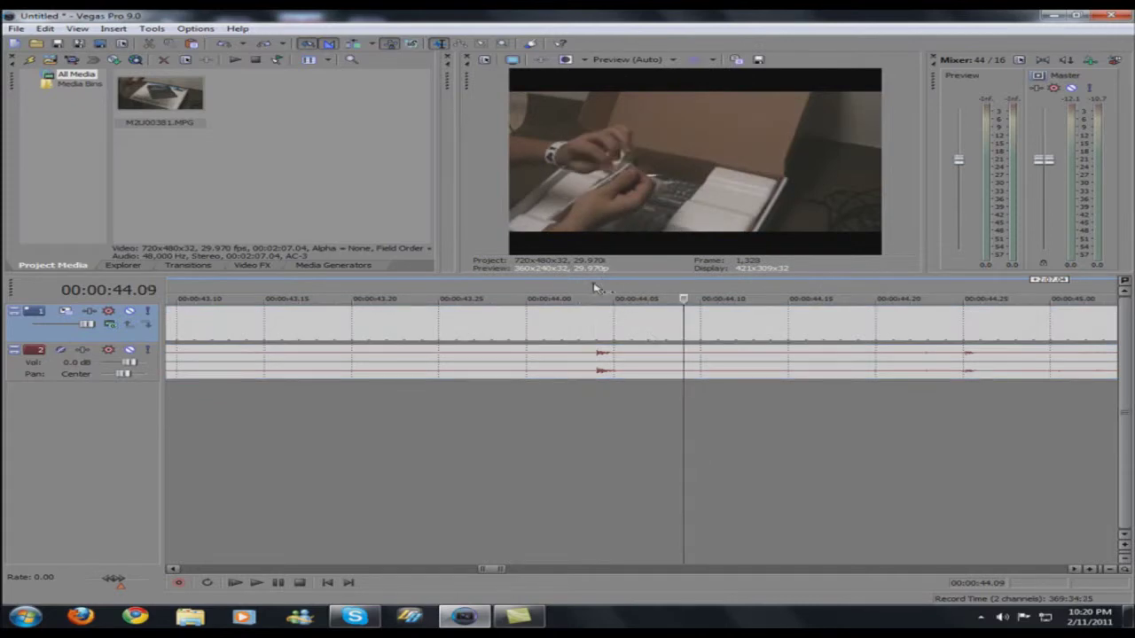
scroll(698, 381, "down", 3)
scroll(698, 381, "down", 5)
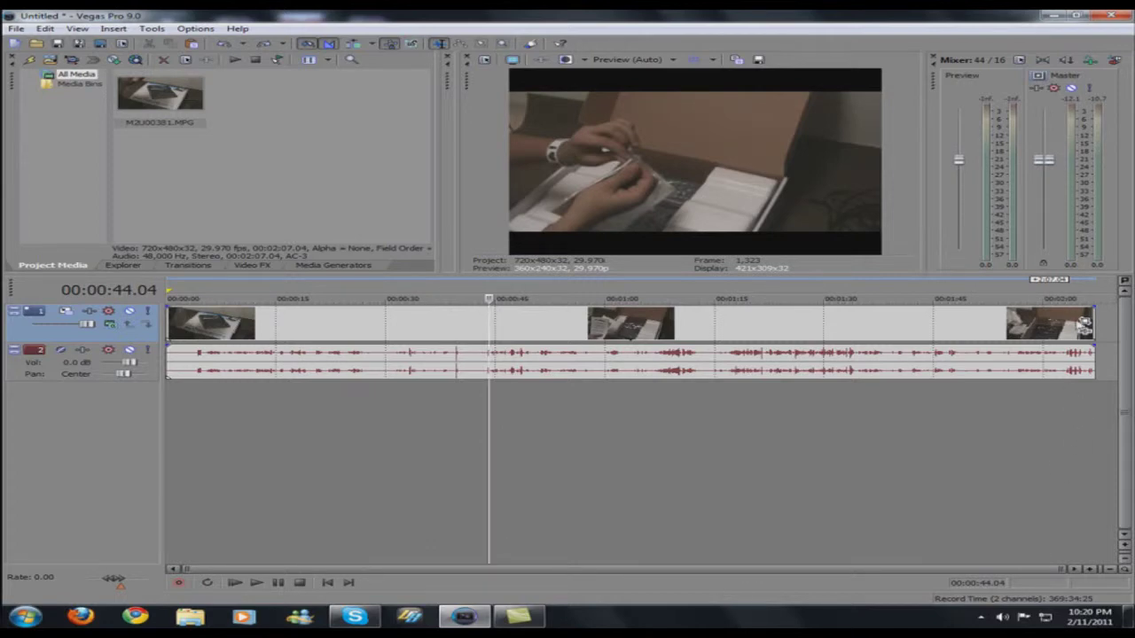
left_click_drag(1089, 320, 1052, 315)
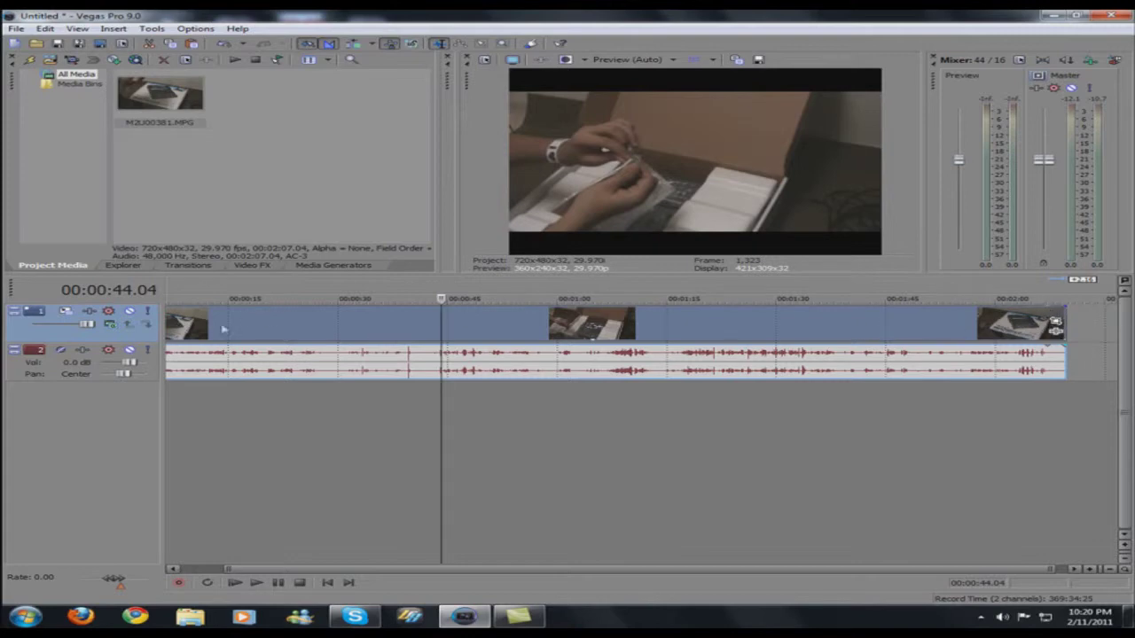
left_click_drag(417, 572, 369, 572)
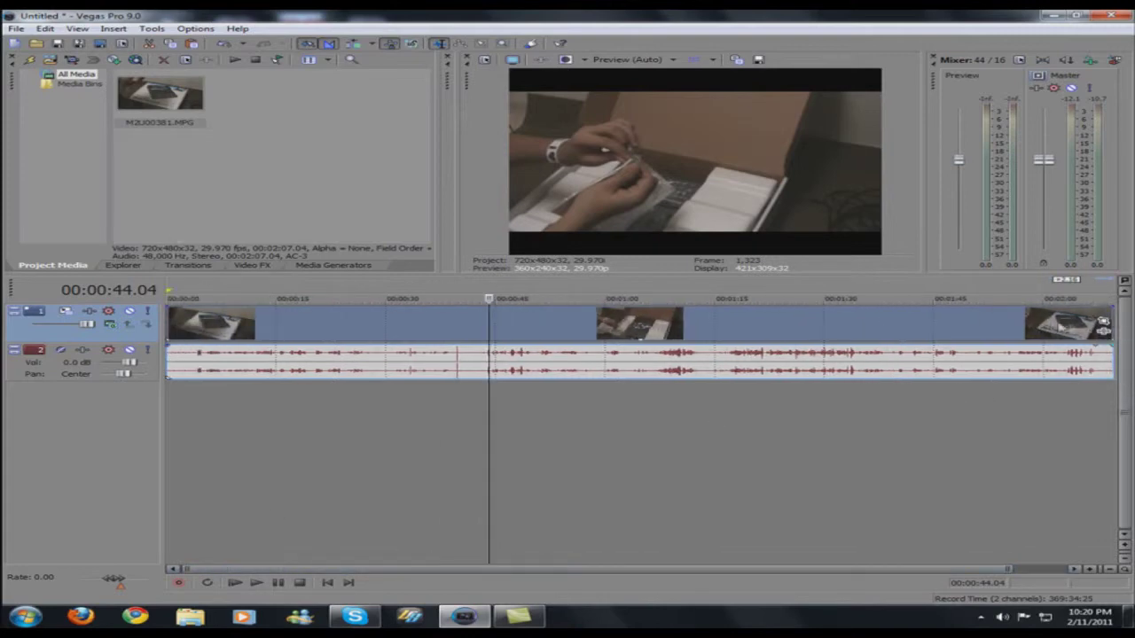
left_click_drag(1104, 326, 1039, 324)
left_click_drag(842, 570, 793, 571)
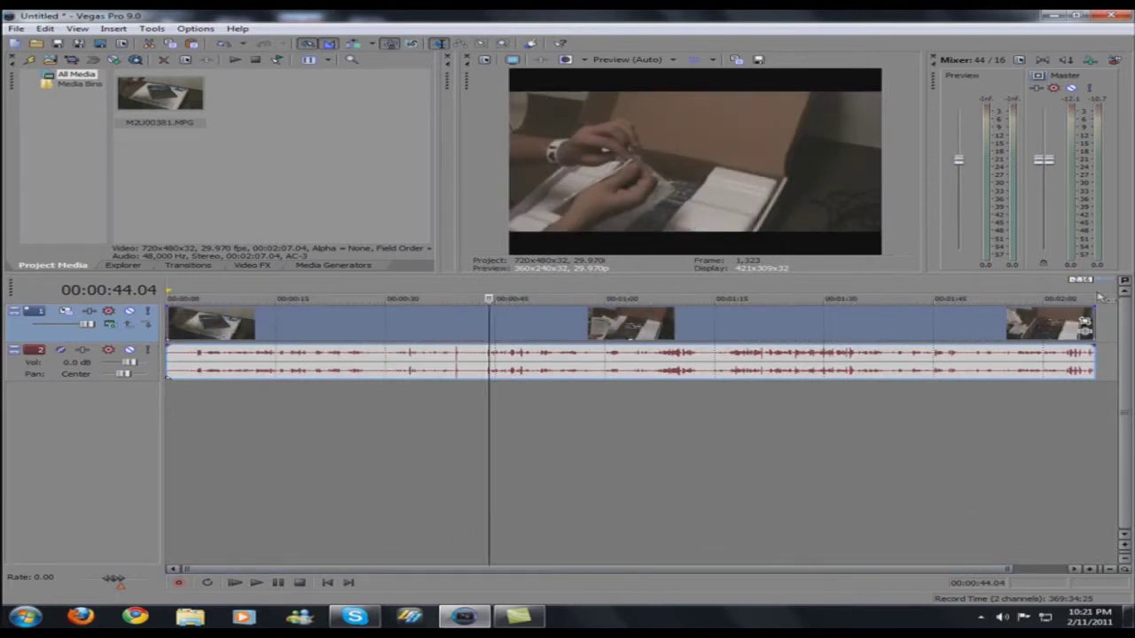
left_click(1087, 289)
key("space")
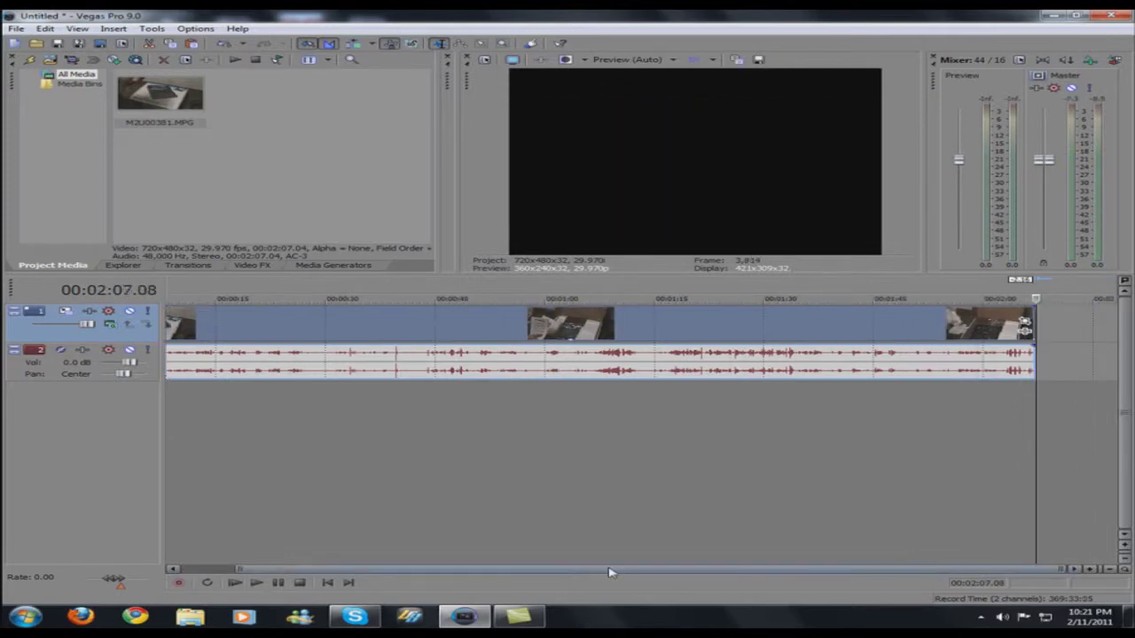
scroll(434, 494, "left", 3)
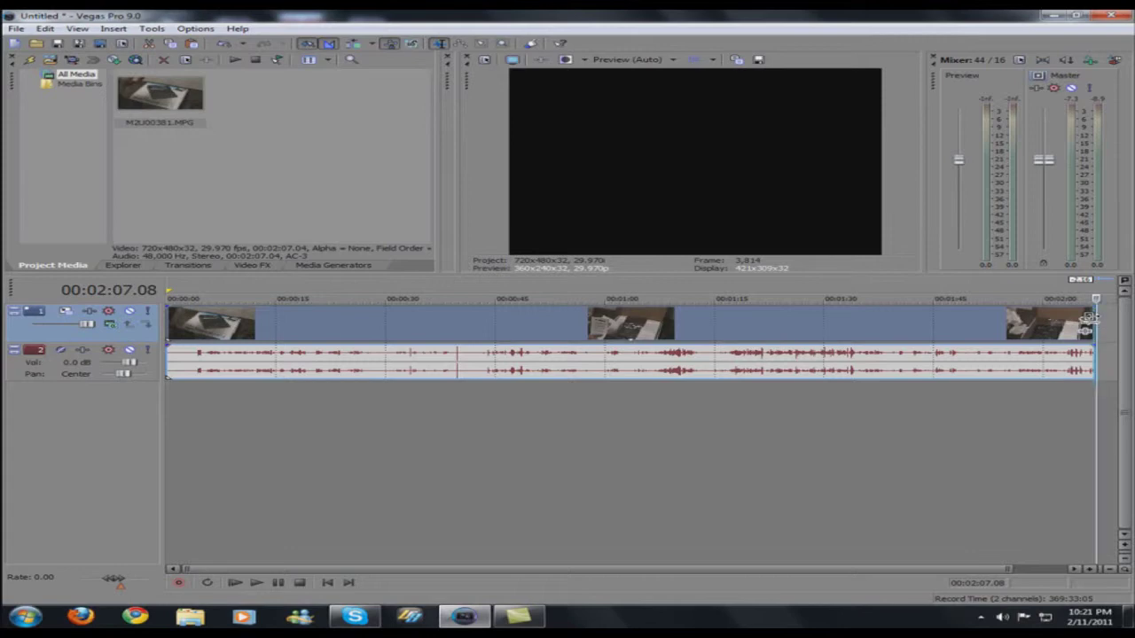
left_click_drag(1089, 317, 527, 325)
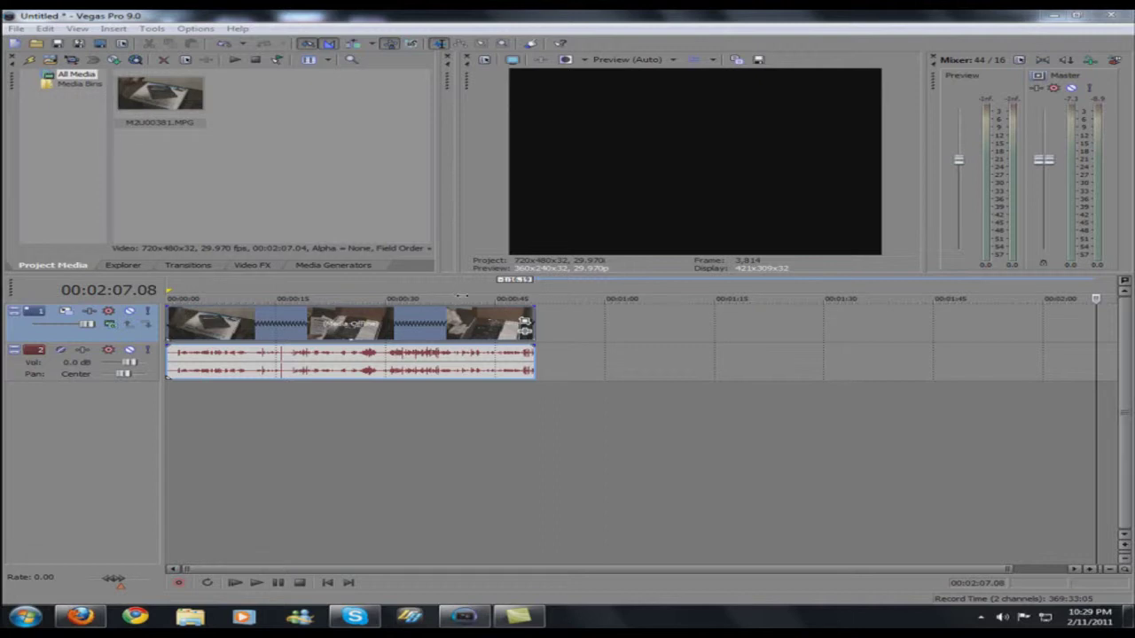
left_click(471, 299)
key("ctrl+z")
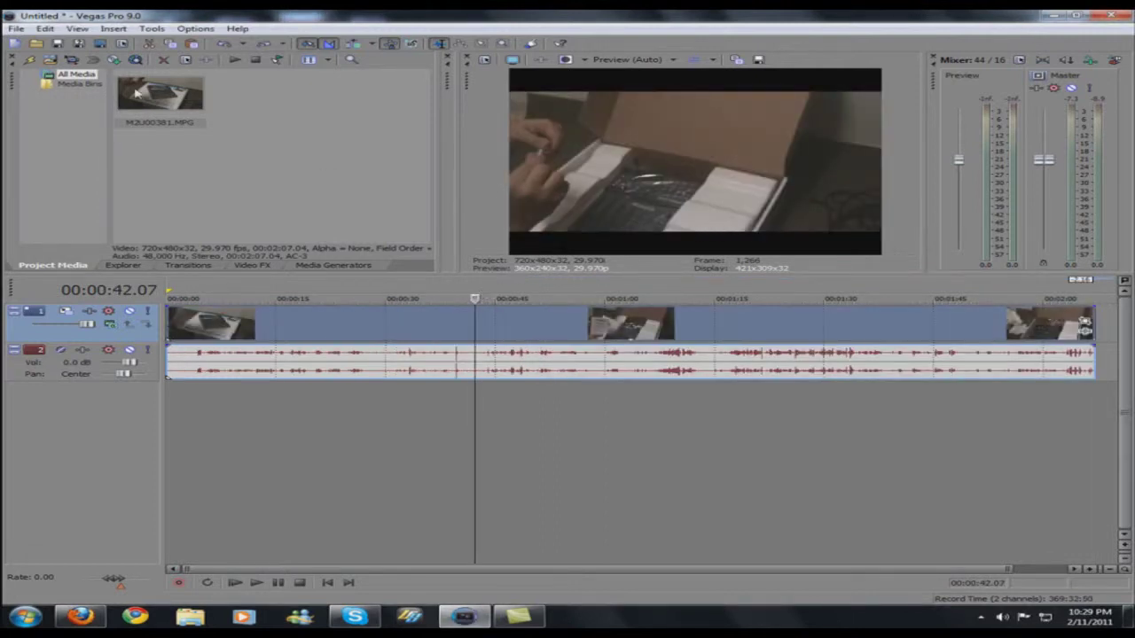
- Open Video FX and preview the Film Effects, Color Curves and Mirror presets
left_click(275, 267)
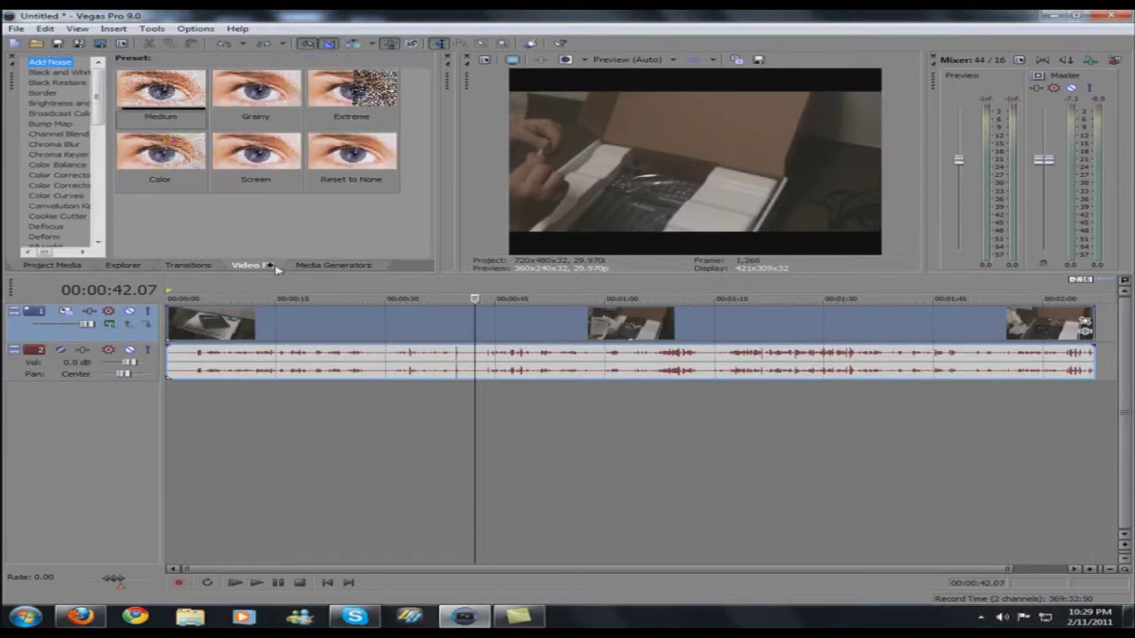
scroll(82, 116, "down", 3)
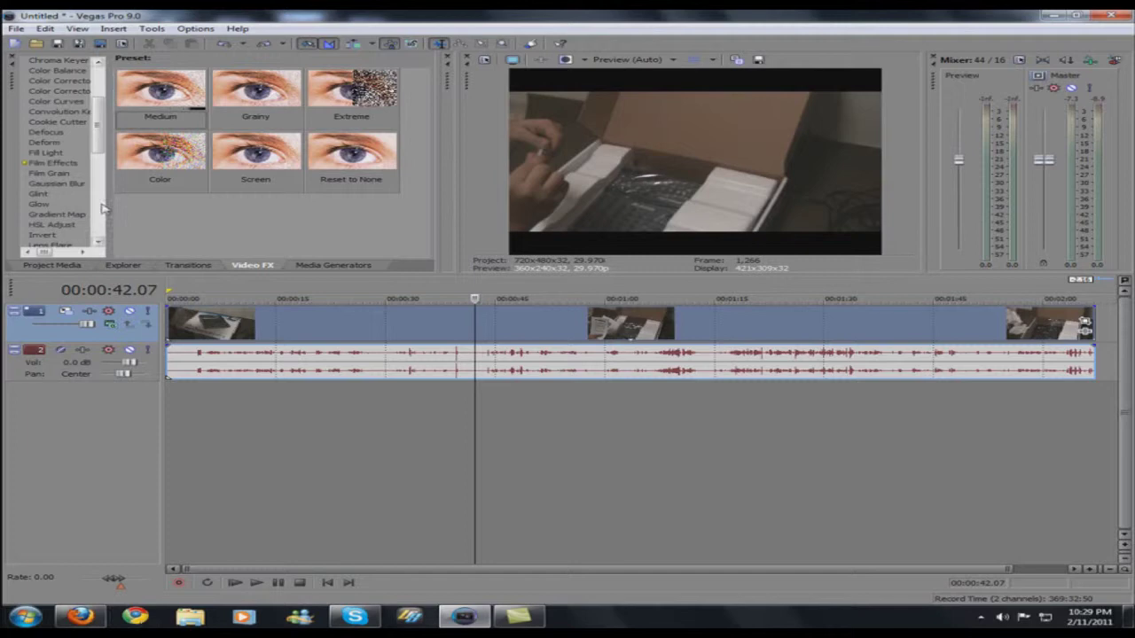
left_click(58, 163)
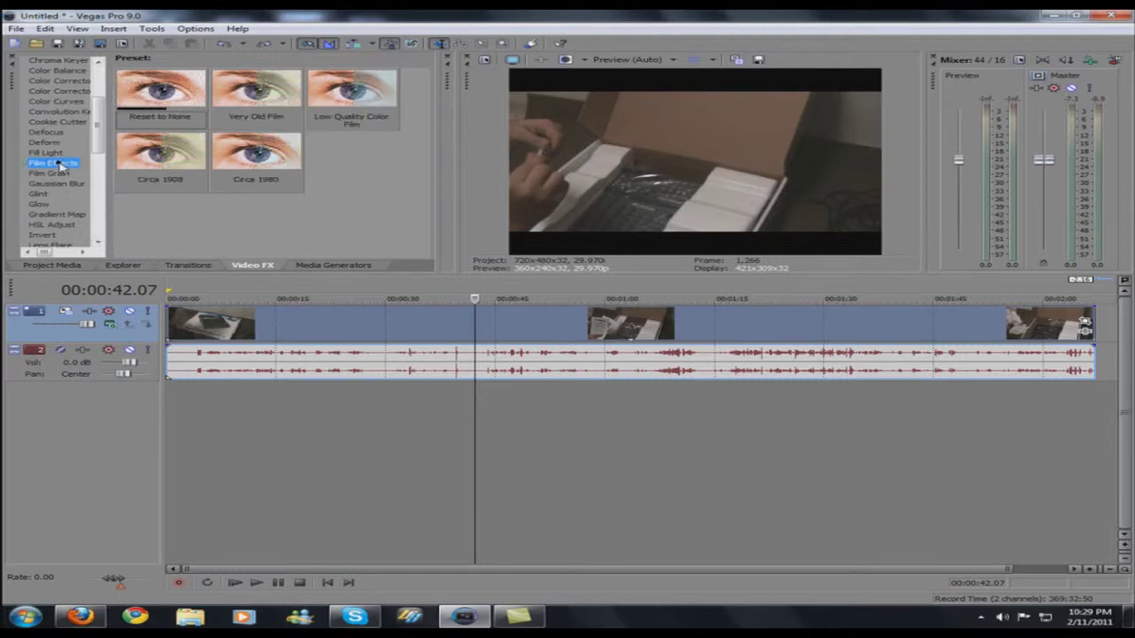
left_click(52, 105)
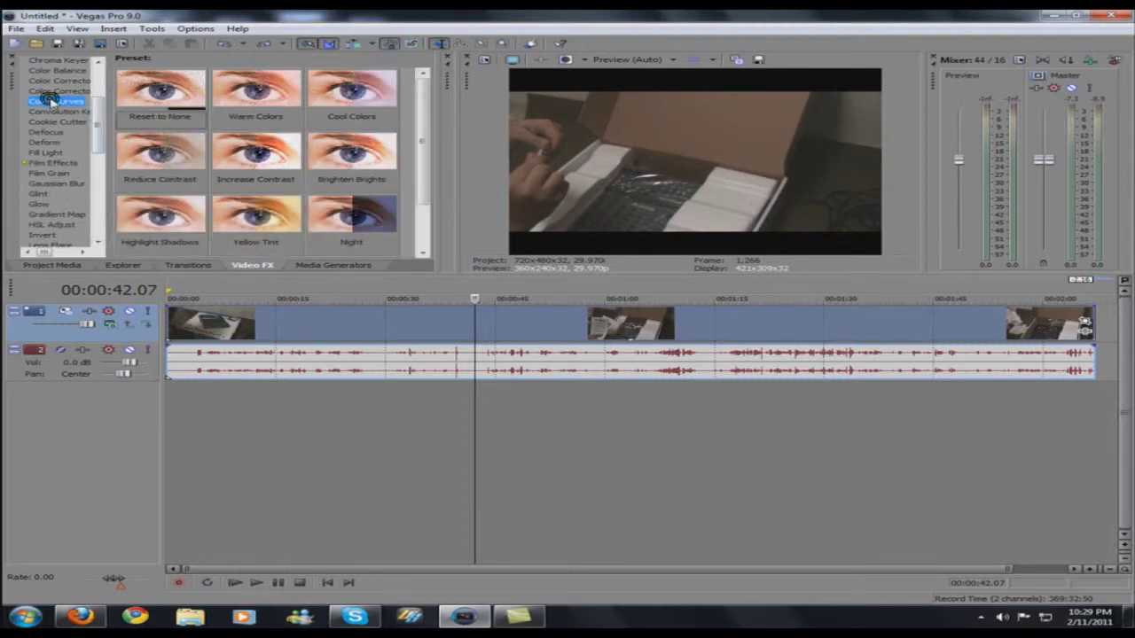
scroll(88, 133, "down", 5)
left_click(48, 164)
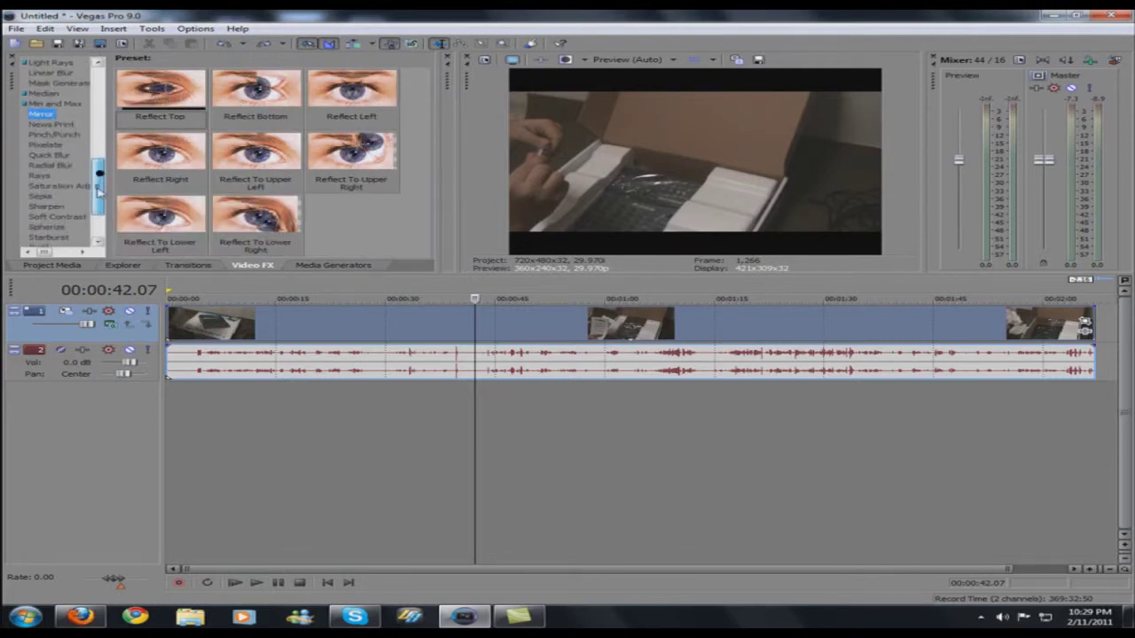
- Browse Spherize, Sharpen, Unsharp Mask and Starburst, ending on the Swirl presets
scroll(99, 190, "down", 1)
left_click(49, 206)
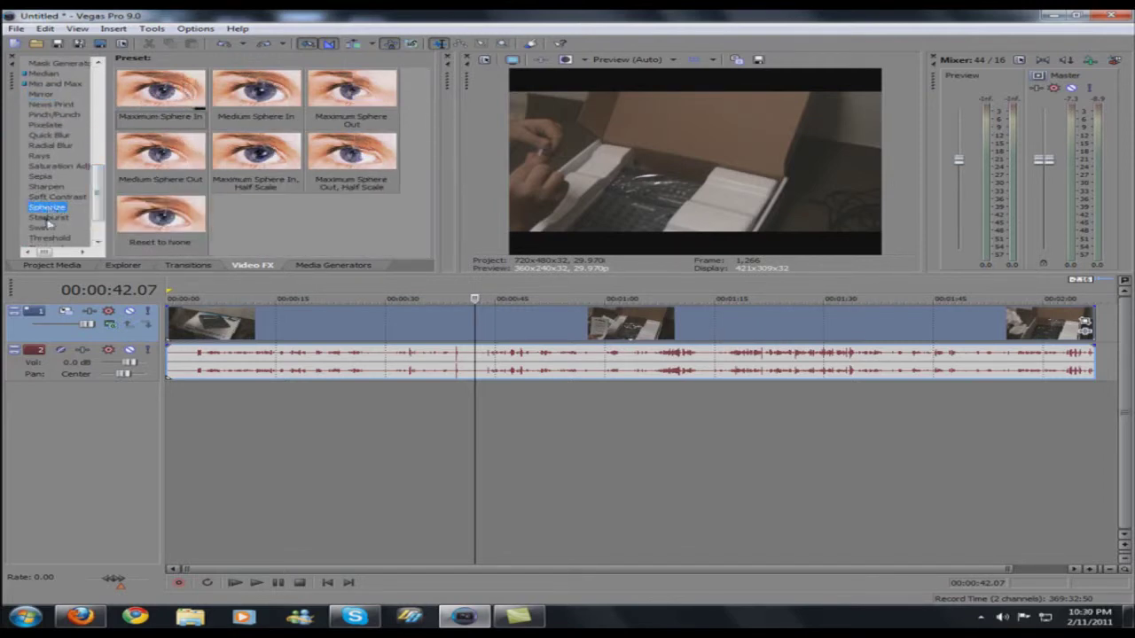
left_click(47, 187)
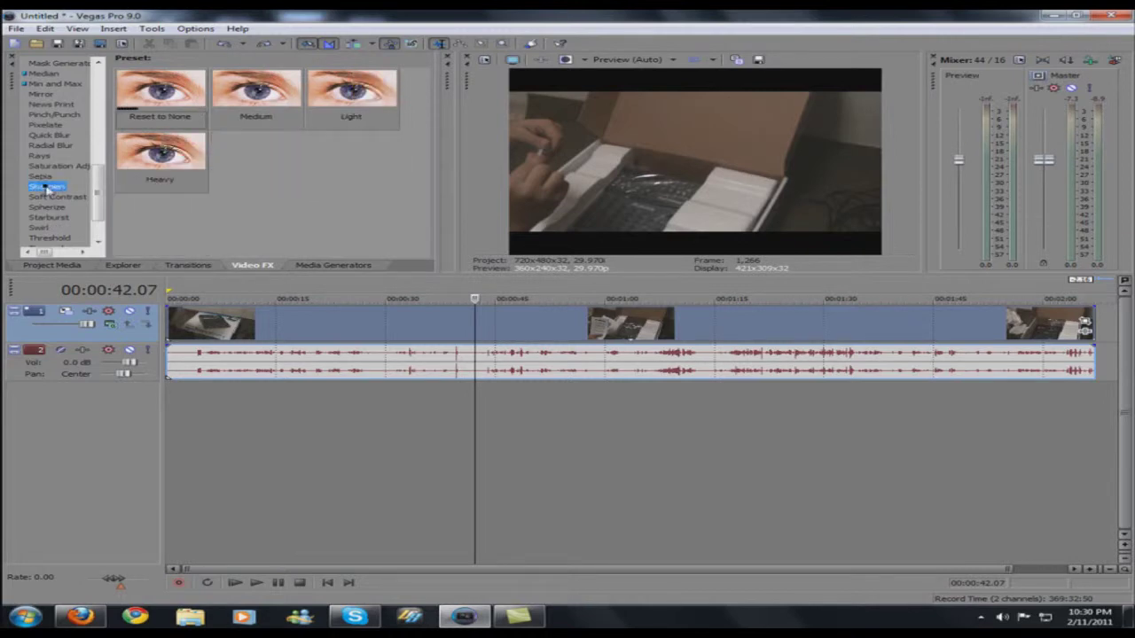
left_click_drag(96, 193, 98, 218)
left_click(58, 219)
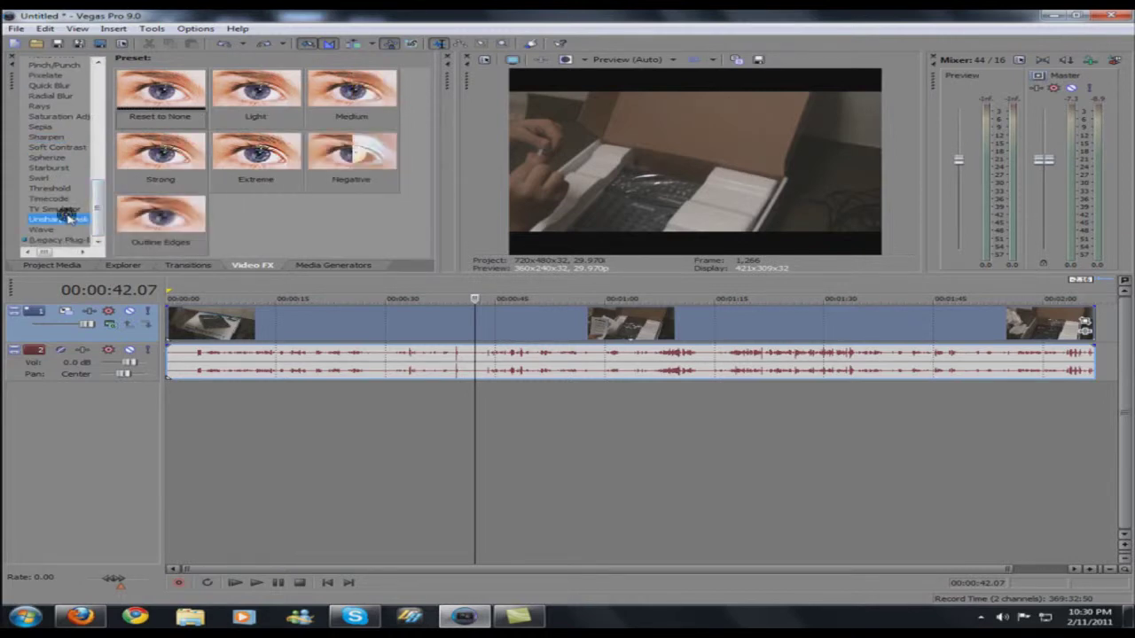
left_click(44, 168)
left_click(39, 177)
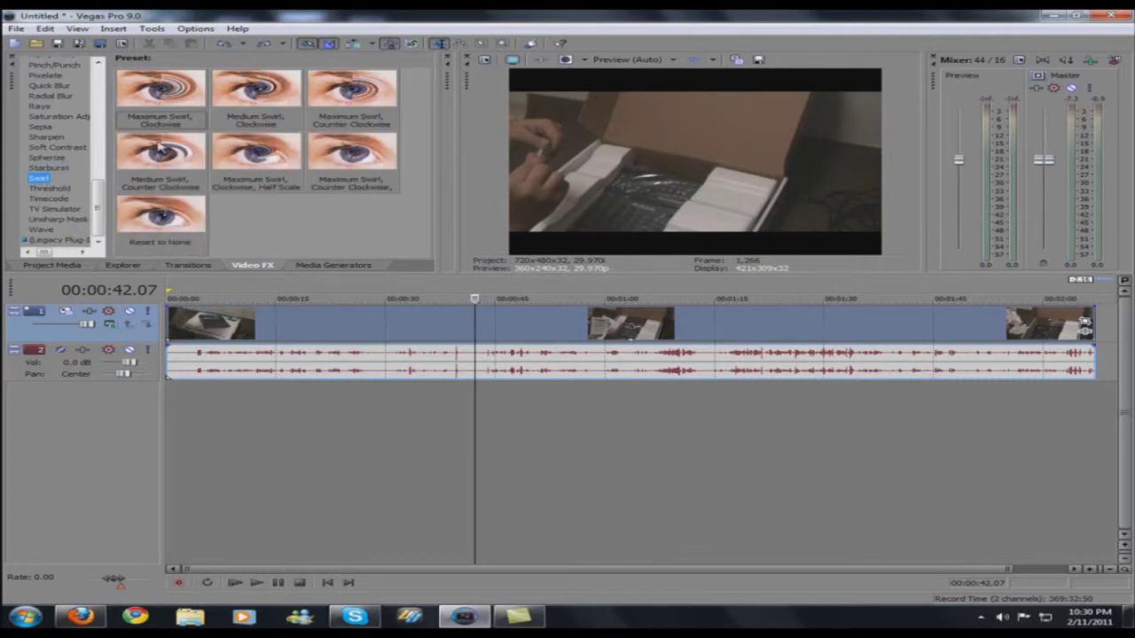
- Apply the Medium Swirl, Clockwise preset to the clip and preview it
left_click_drag(480, 315, 482, 319)
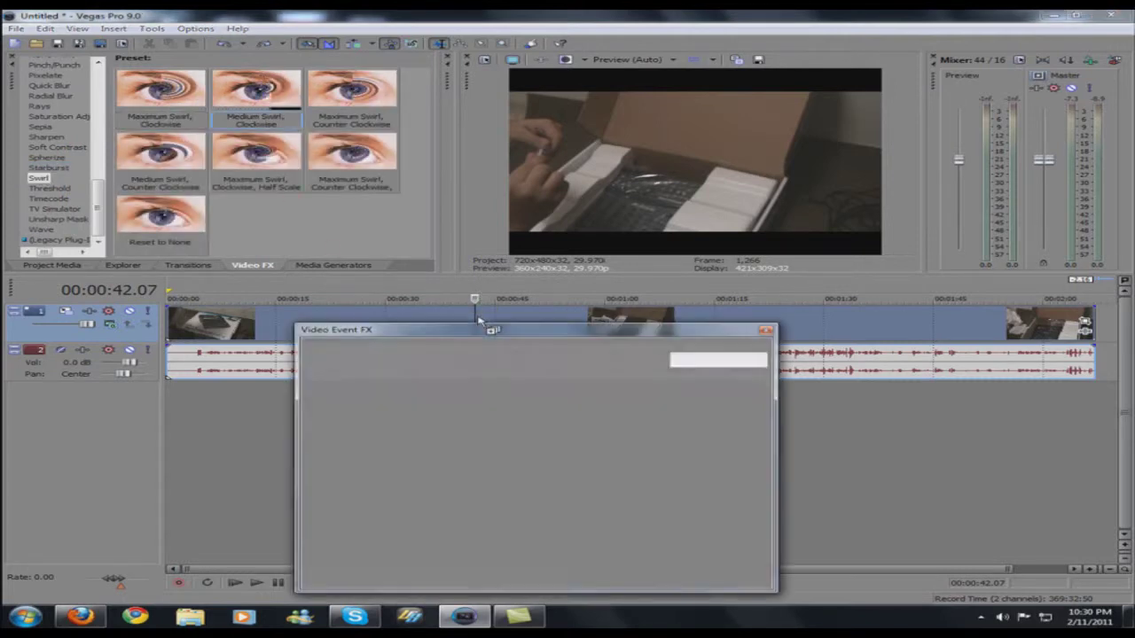
left_click(763, 334)
key("space")
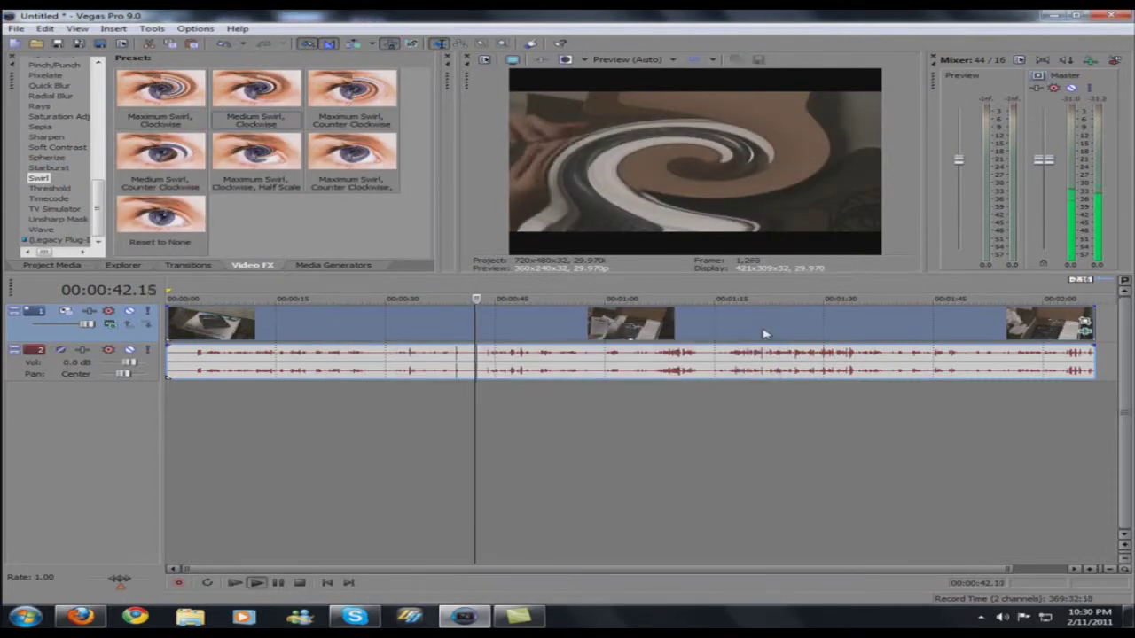
key("space")
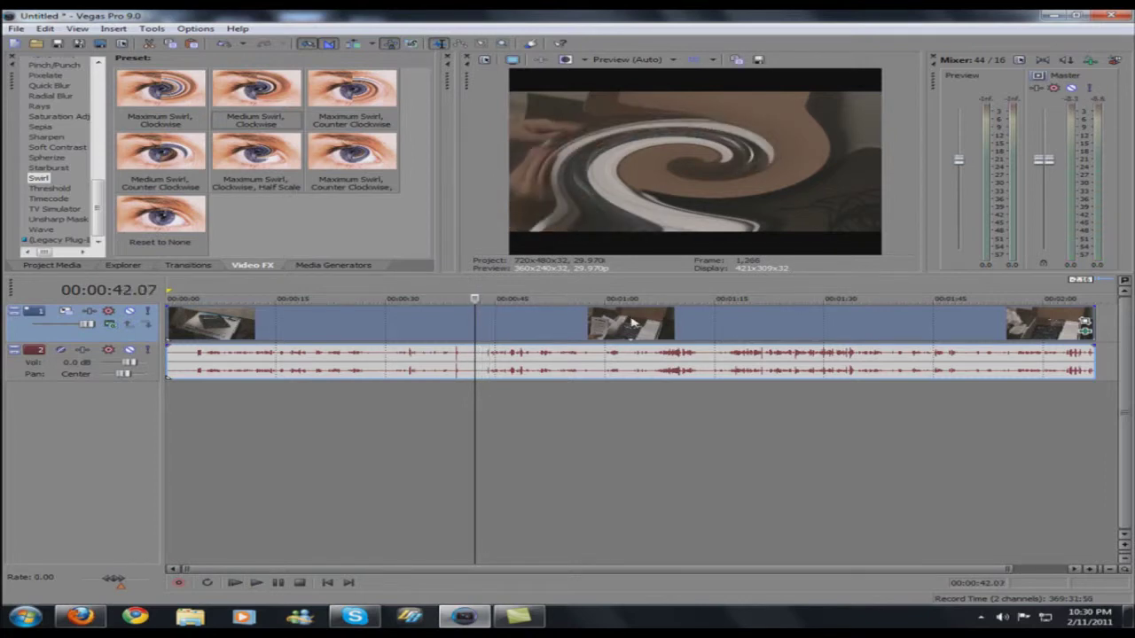
- Reopen the Swirl settings, shift the centre point right, and lower the Amount to 0.109
left_click(1085, 329)
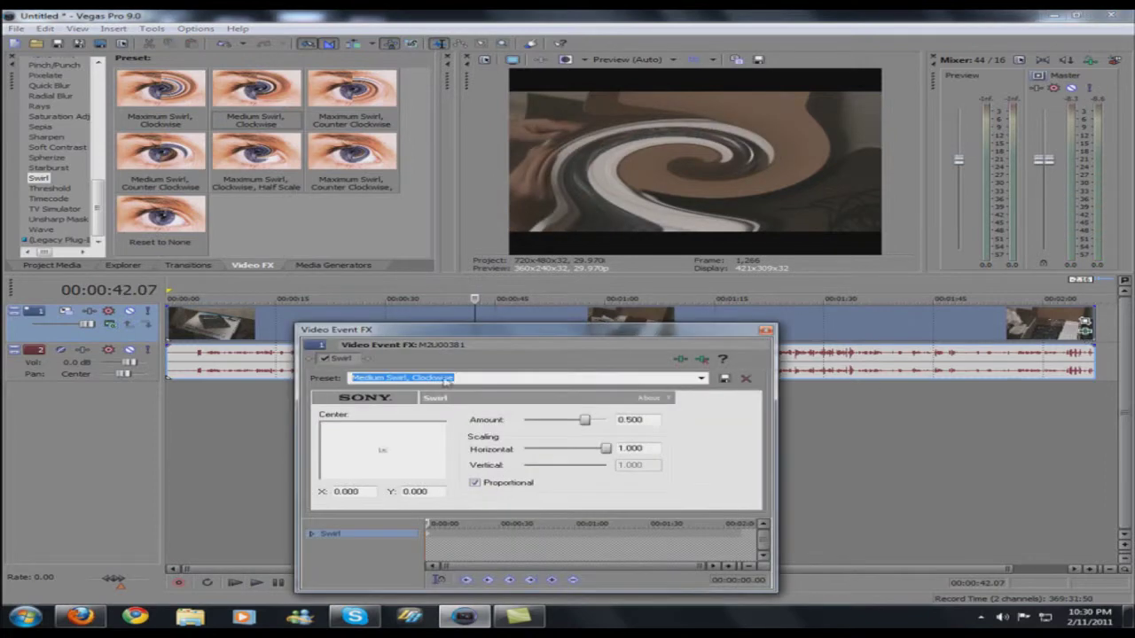
left_click_drag(567, 330, 594, 302)
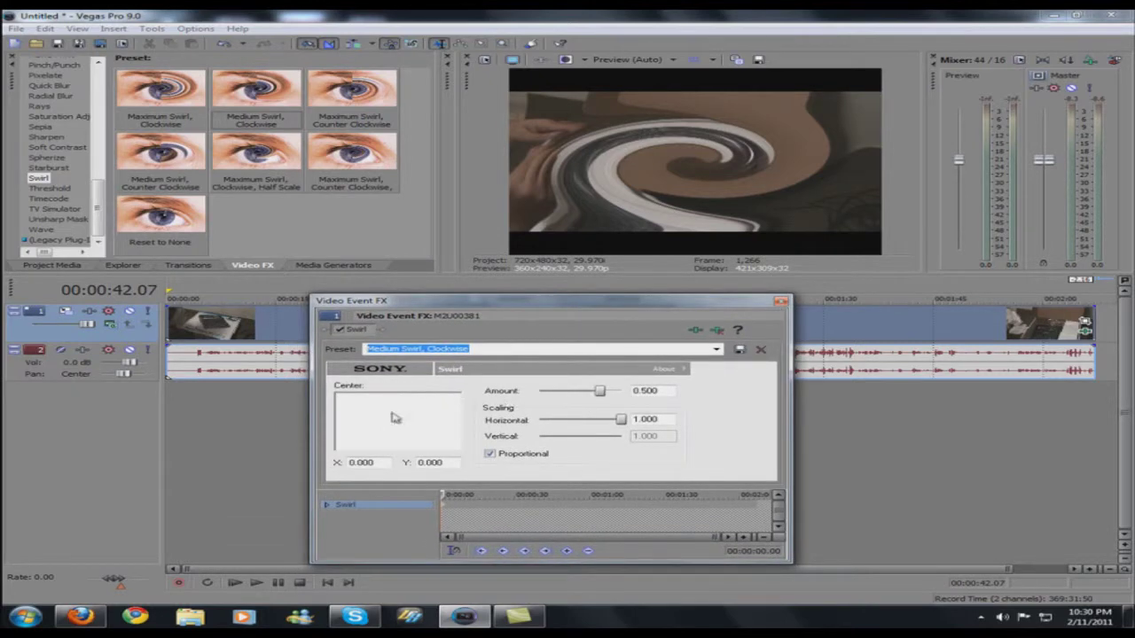
mouse_move(395, 418)
left_mouse_down()
mouse_move(390, 409)
mouse_move(392, 428)
mouse_move(344, 419)
mouse_move(443, 419)
mouse_move(408, 420)
left_mouse_up()
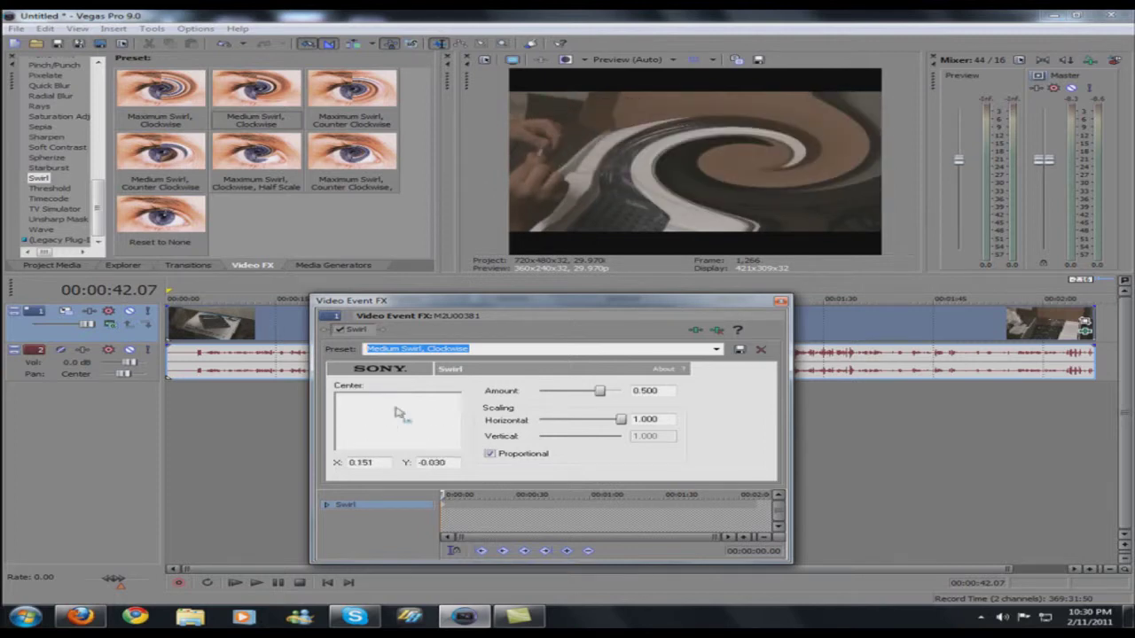
mouse_move(404, 417)
left_mouse_down()
mouse_move(448, 416)
mouse_move(399, 419)
left_mouse_up()
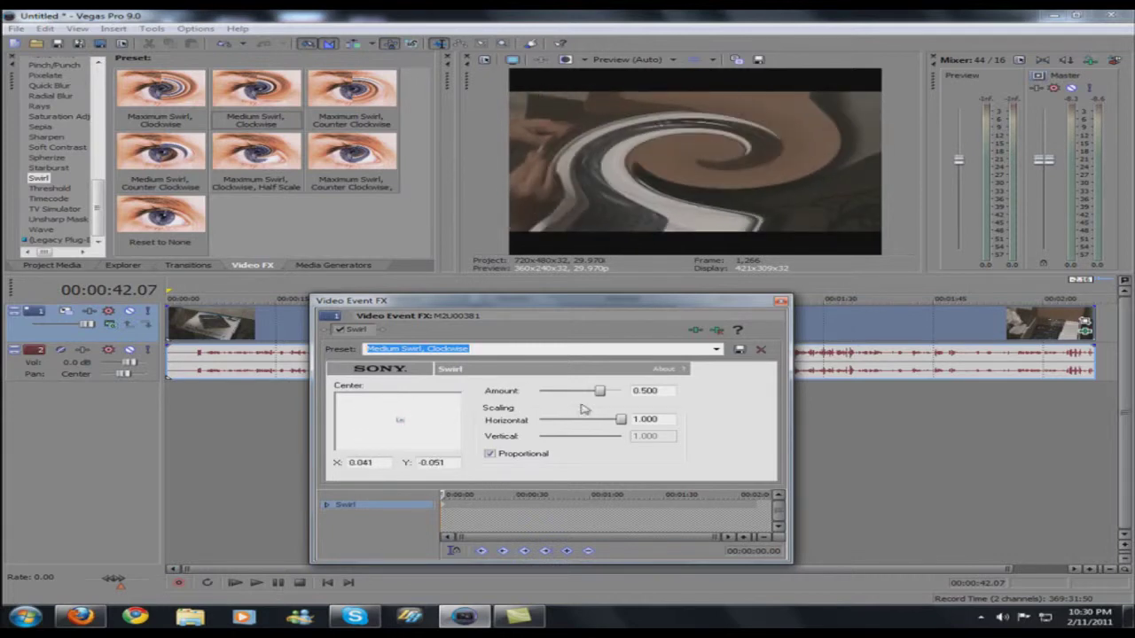
left_click_drag(597, 393, 590, 424)
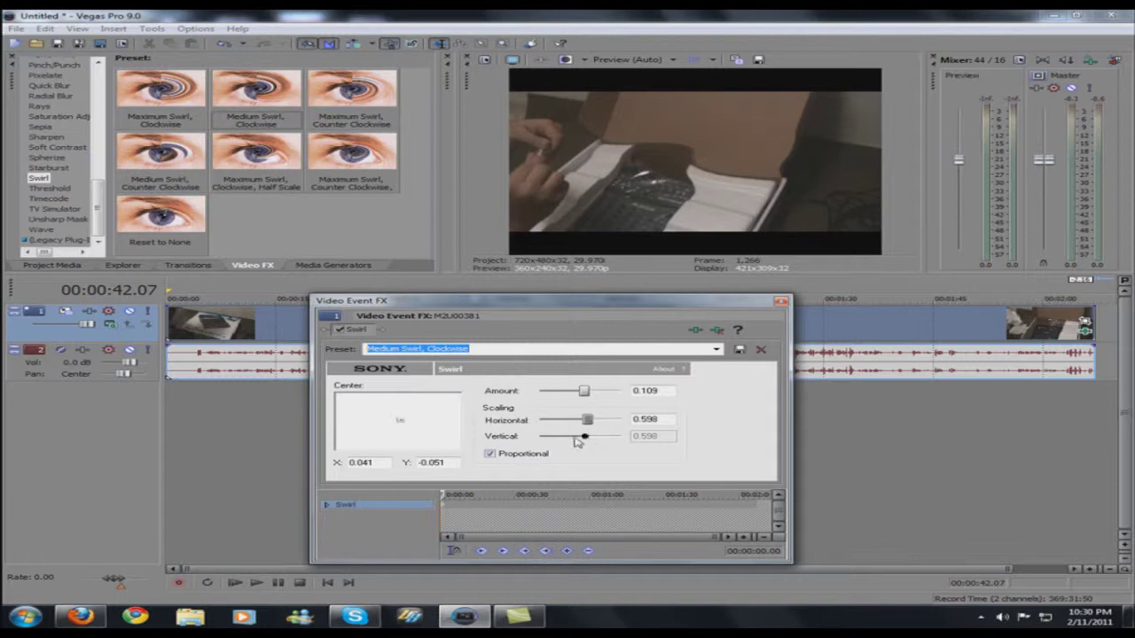
- Toggle Proportional to set scaling to 0.598, nudge the centre right, and close the settings
left_click(490, 453)
left_click(603, 436)
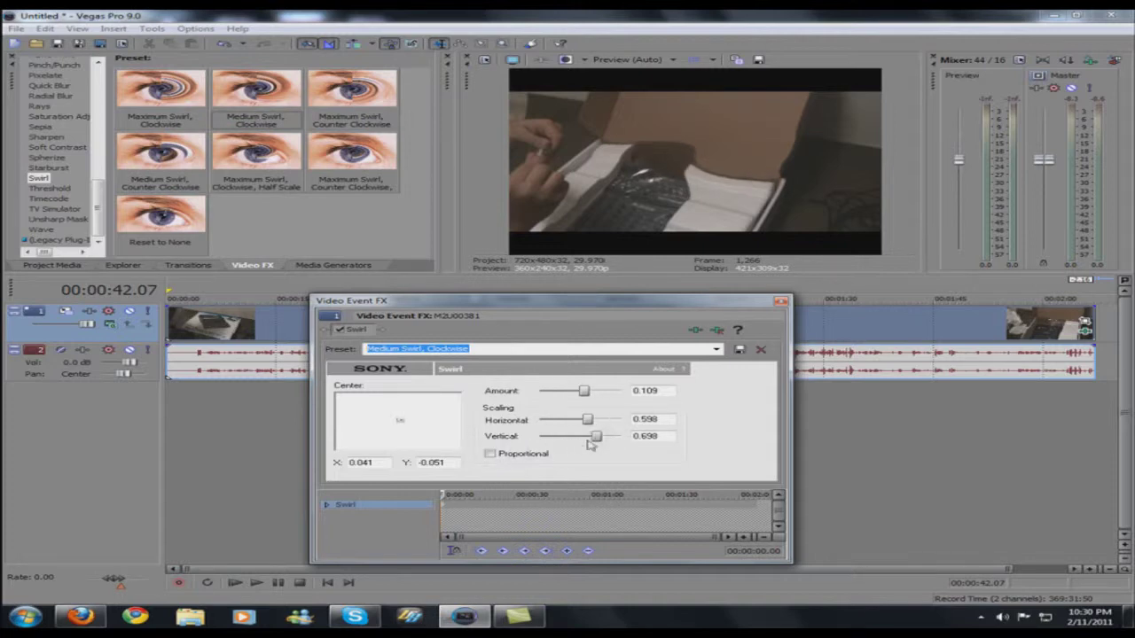
left_click(496, 453)
mouse_move(400, 420)
left_mouse_down()
mouse_move(436, 419)
mouse_move(381, 414)
mouse_move(372, 431)
mouse_move(417, 421)
mouse_move(400, 418)
mouse_move(404, 431)
left_mouse_up()
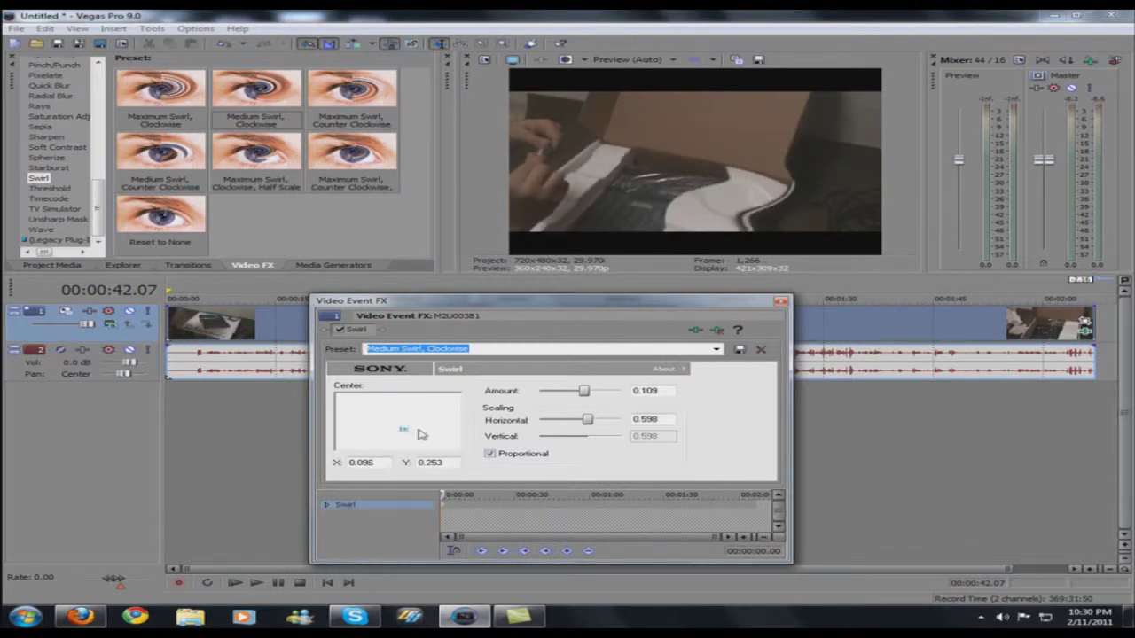
left_click(780, 301)
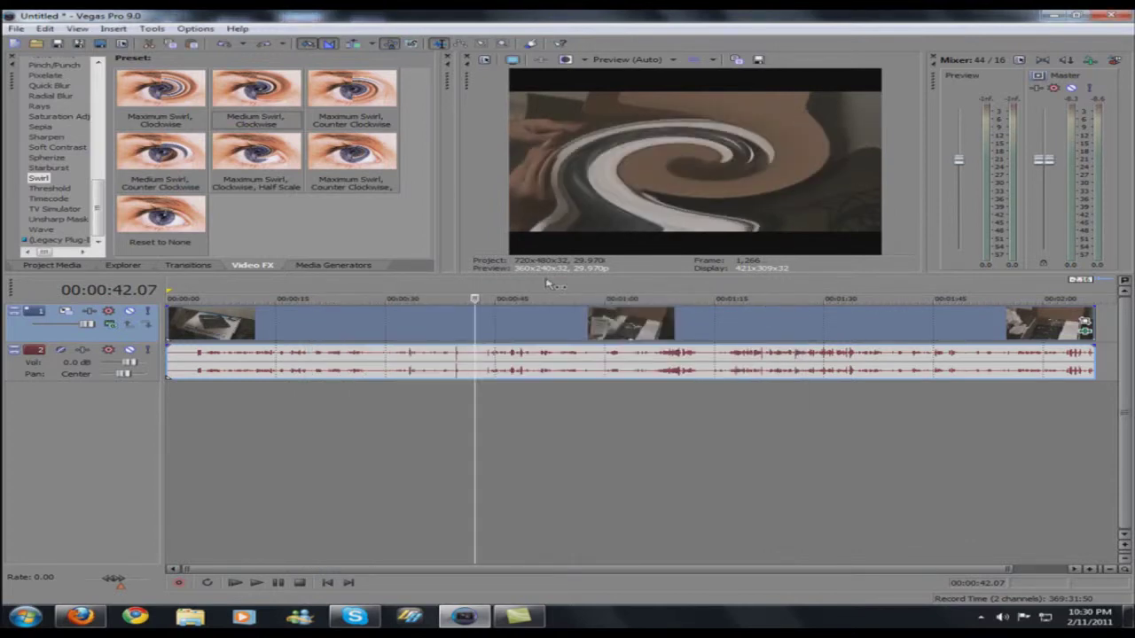
- Apply the Rays Luminance preset to the clip and move the playhead to about 1:46
left_click(48, 198)
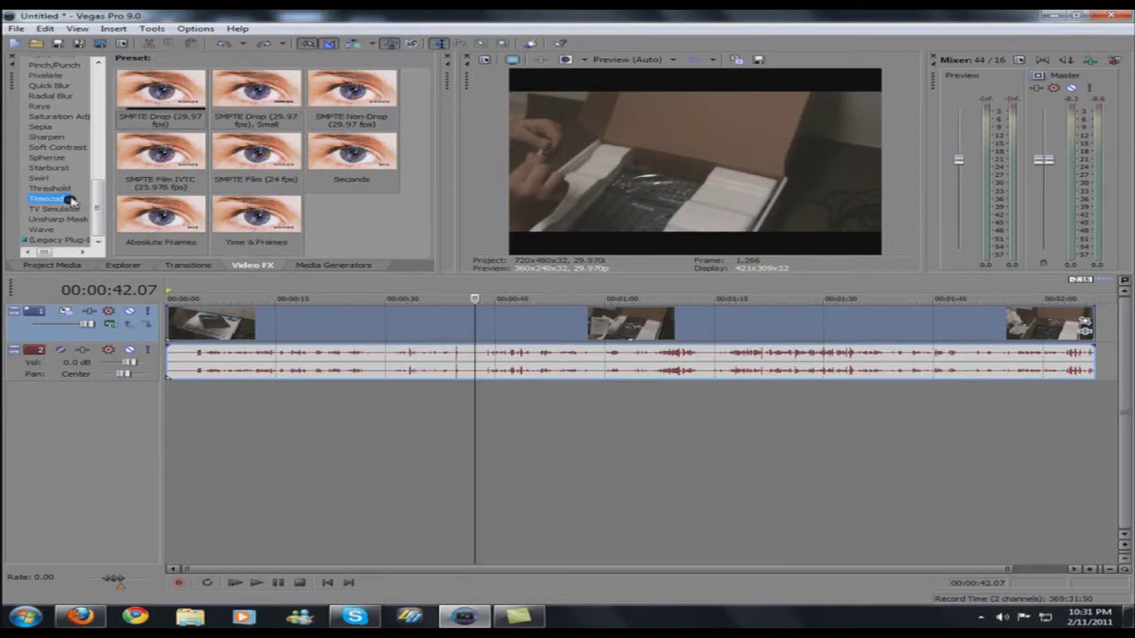
left_click(44, 105)
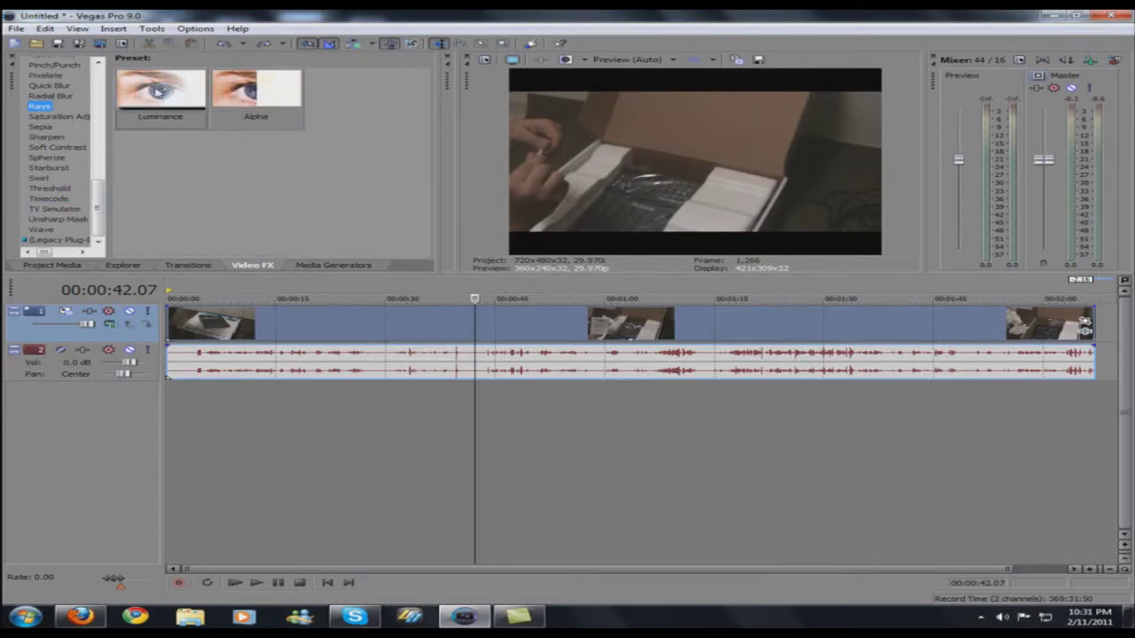
left_click_drag(141, 90, 517, 324)
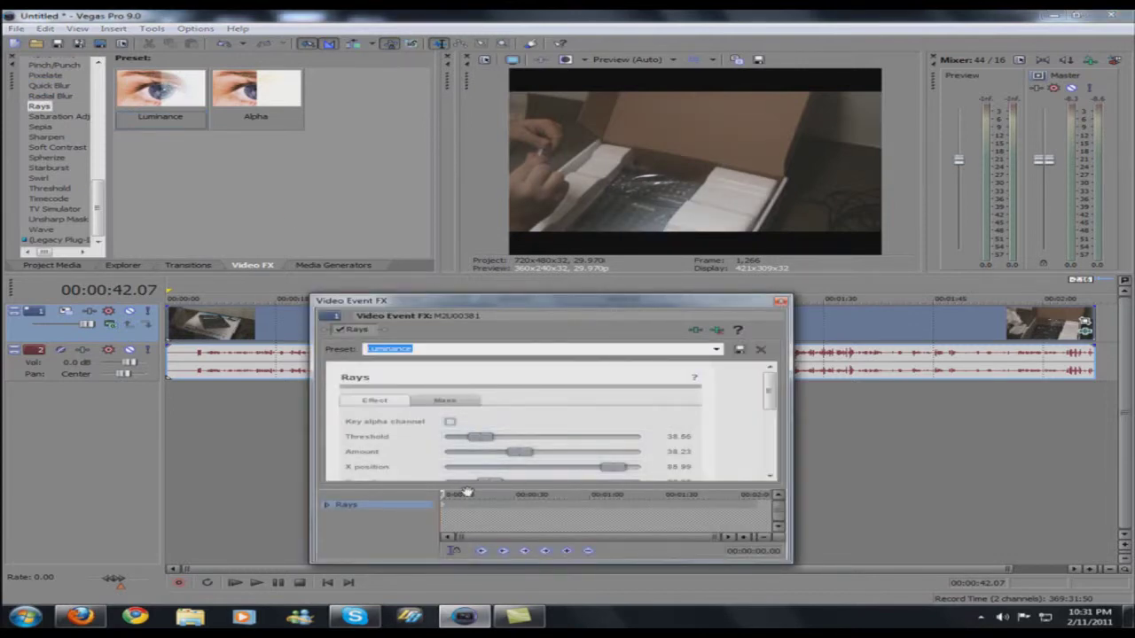
left_click(854, 298)
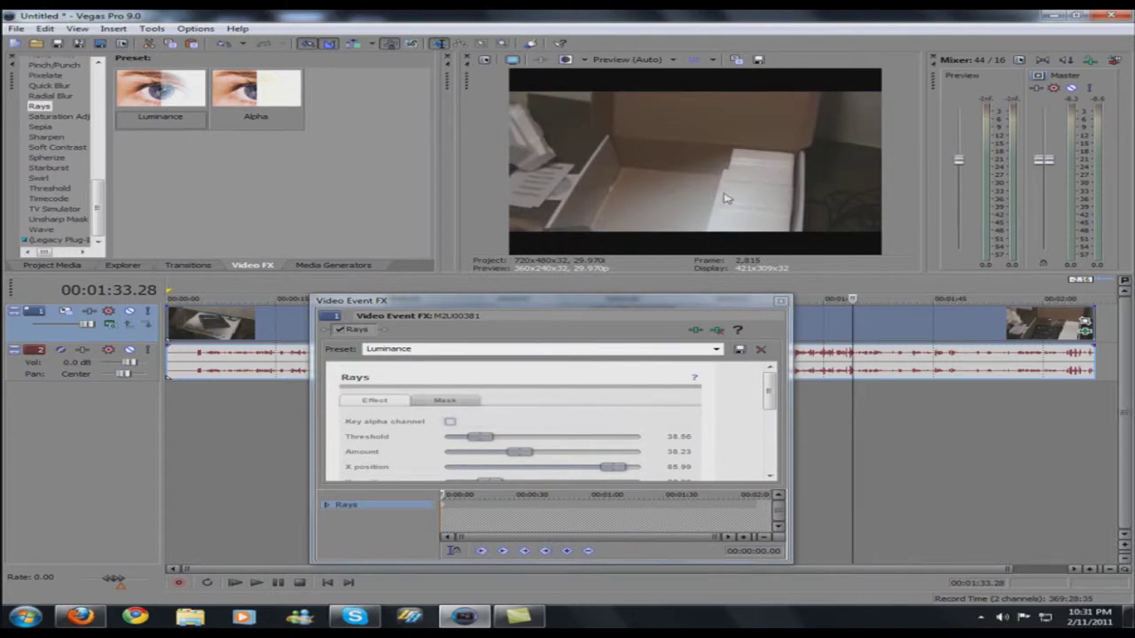
left_click(936, 298)
- Preview the rays, lower Threshold to 25.00, adjust the Amount, and close the settings
key("space")
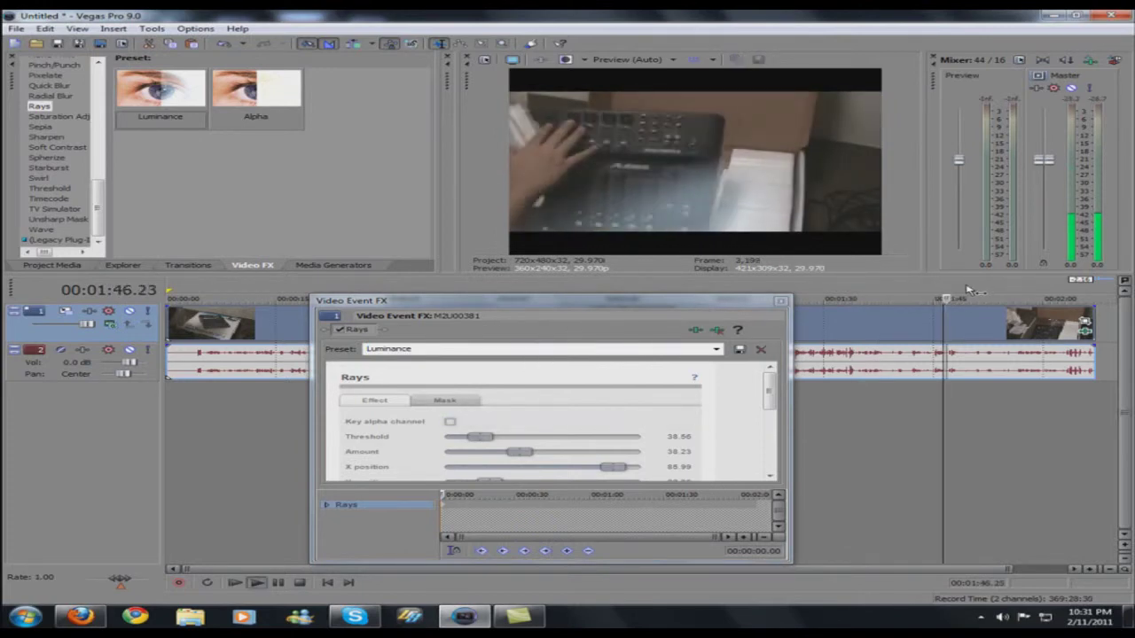
key("space")
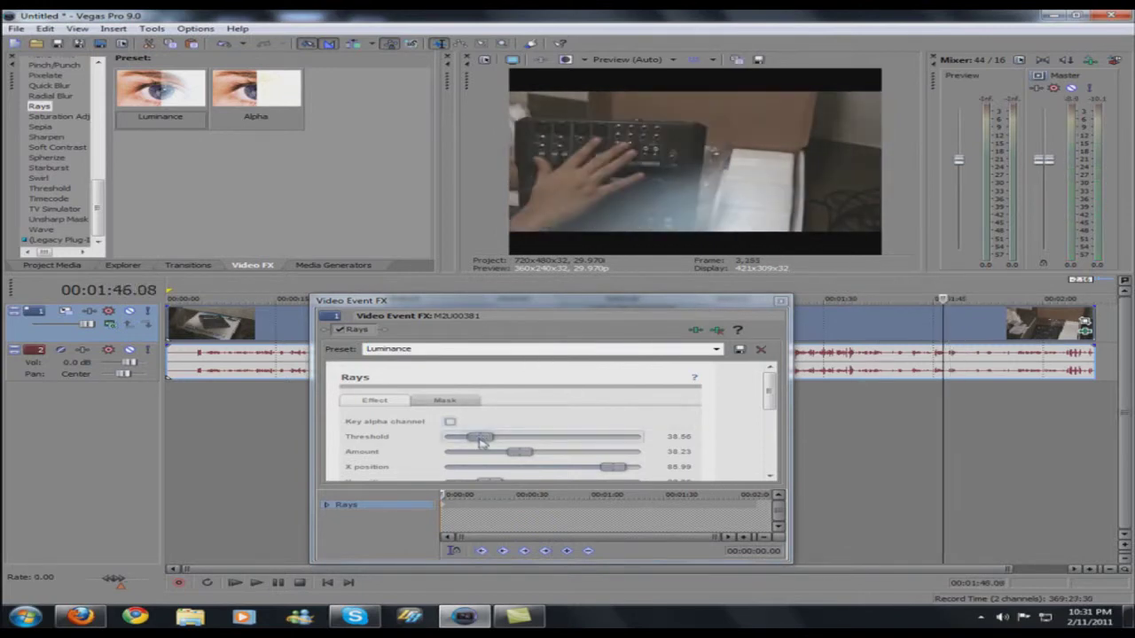
left_click(480, 437)
left_click_drag(480, 437, 376, 463)
mouse_move(459, 461)
left_mouse_down()
mouse_move(532, 455)
mouse_move(429, 461)
mouse_move(639, 454)
mouse_move(444, 456)
left_mouse_up()
left_click(781, 302)
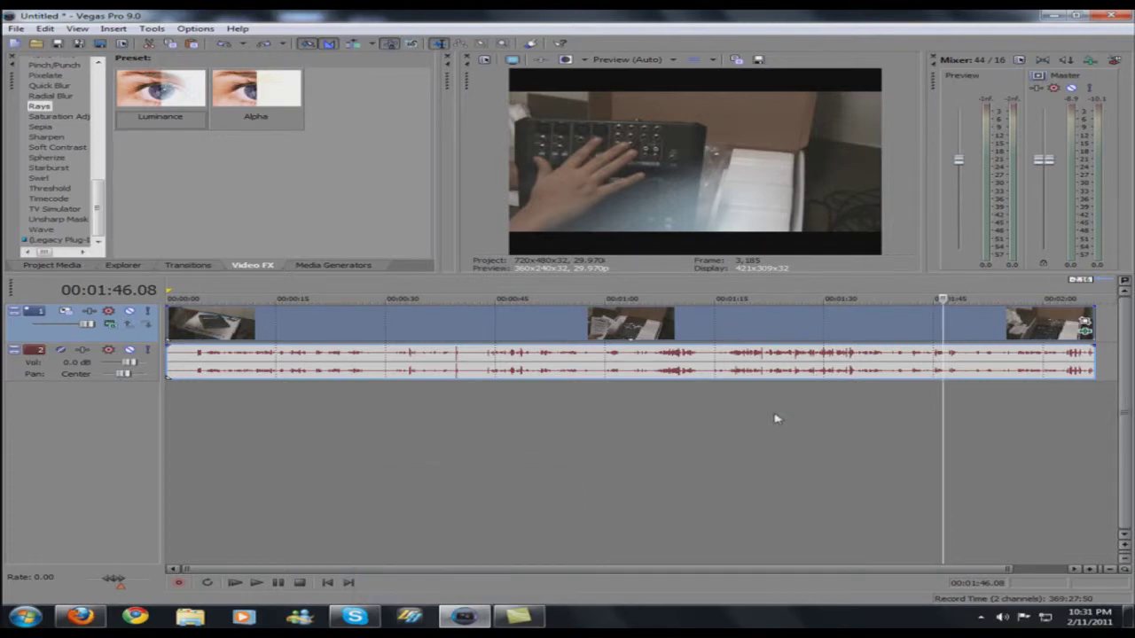
- From 00:00:28.06, start a render to Untitled.wmv with the youtube HD template, then cancel it
left_click(372, 405)
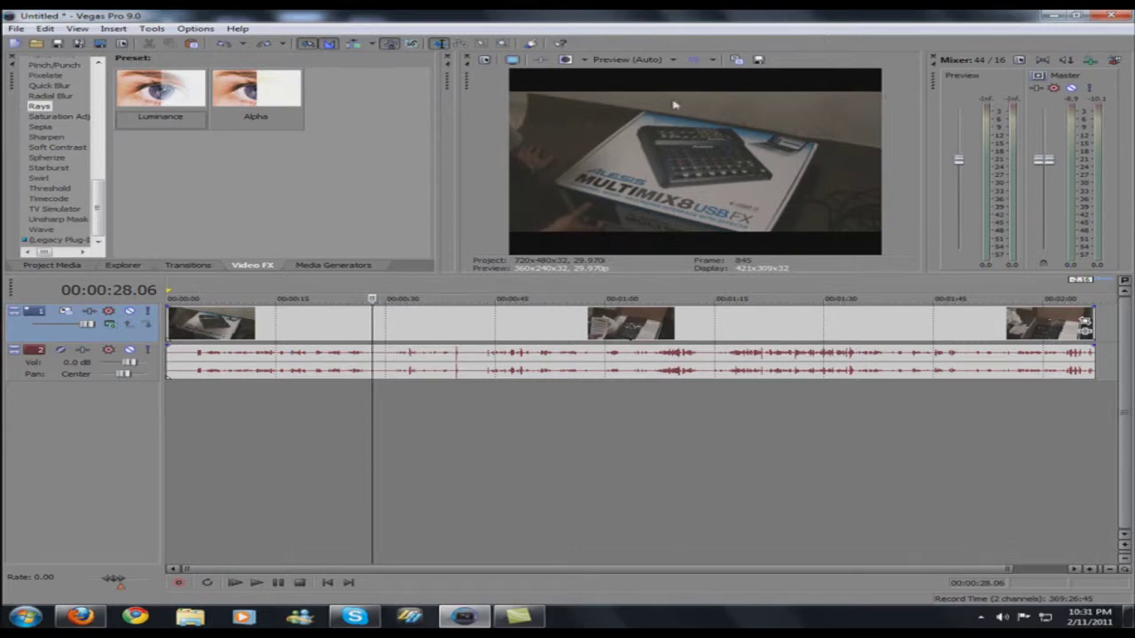
left_click(17, 28)
left_click(53, 124)
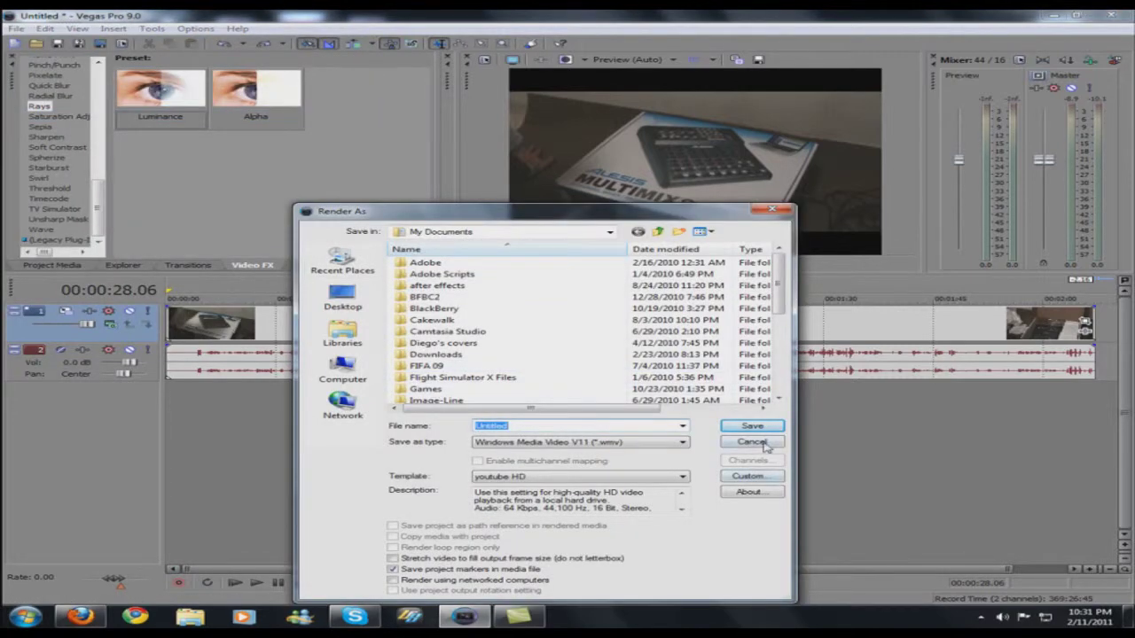
left_click(753, 427)
left_click(662, 241)
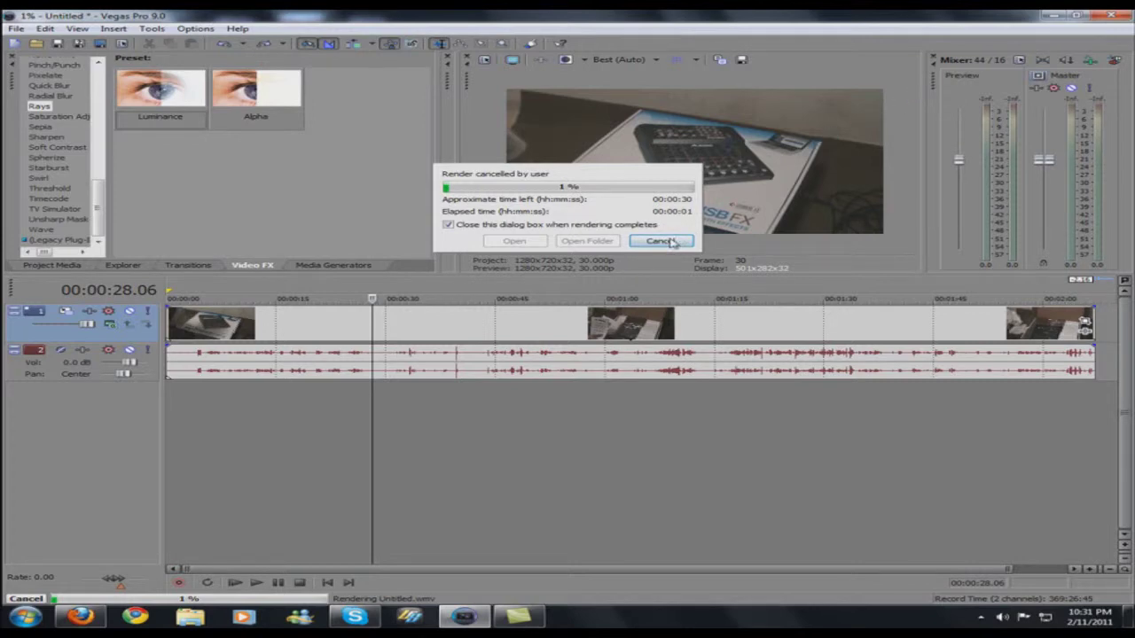
- Shrink track 1's motion frame to about 195.97 × 172.03 and close Track Motion
left_click(65, 313)
left_click_drag(522, 390, 610, 427)
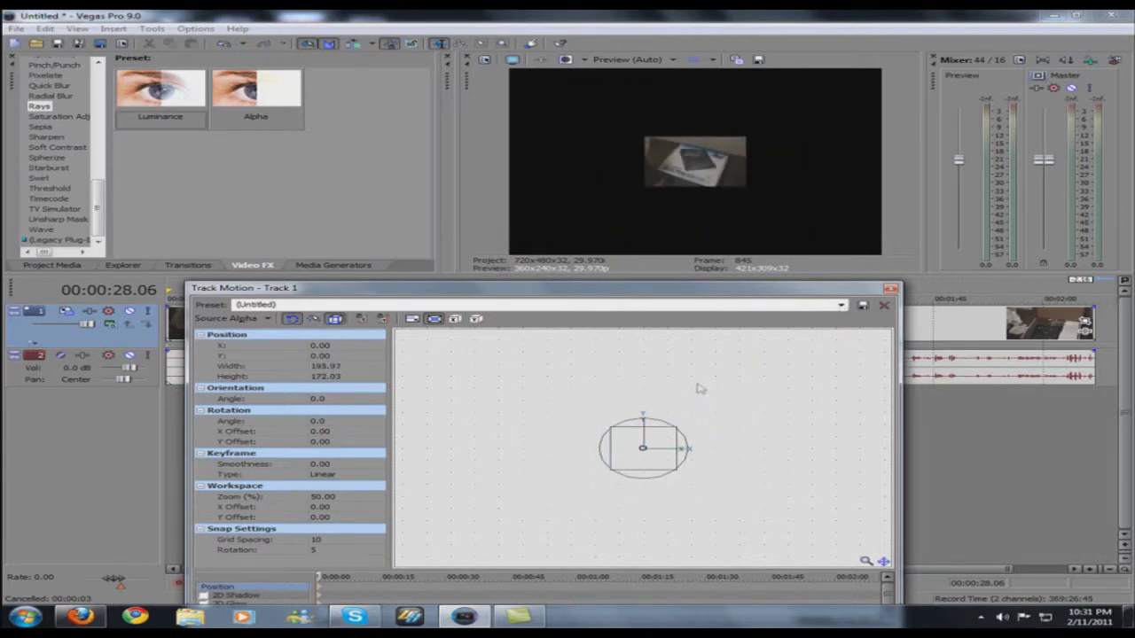
left_click(891, 290)
- Start another render to Untitled.wmv, then reopen and close track 1's motion settings
left_click(16, 29)
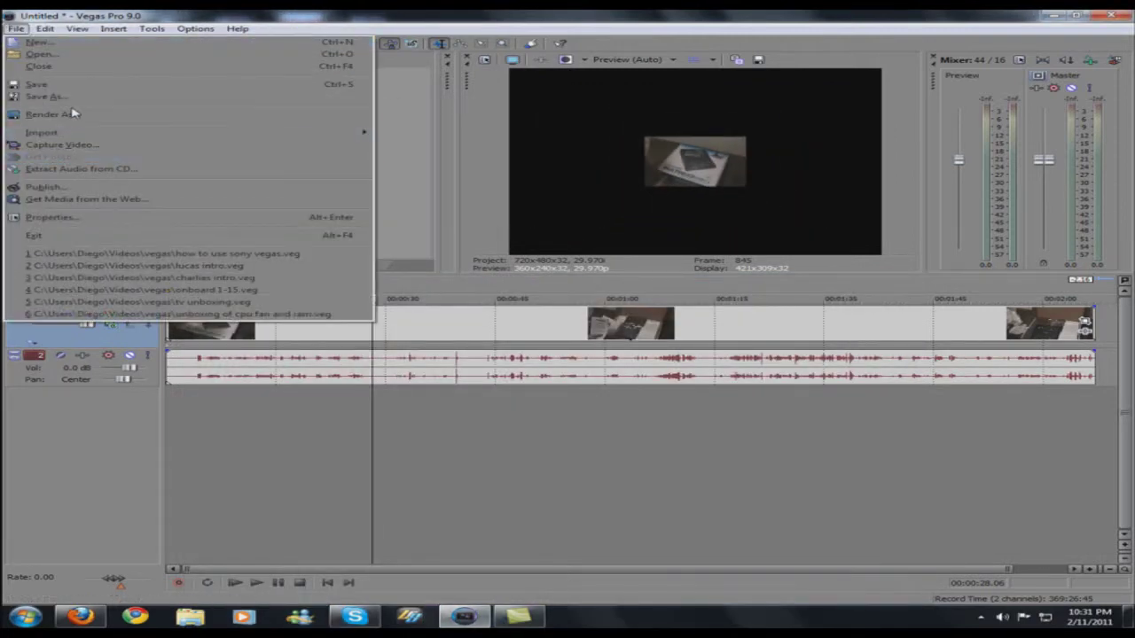
left_click(74, 114)
left_click(753, 425)
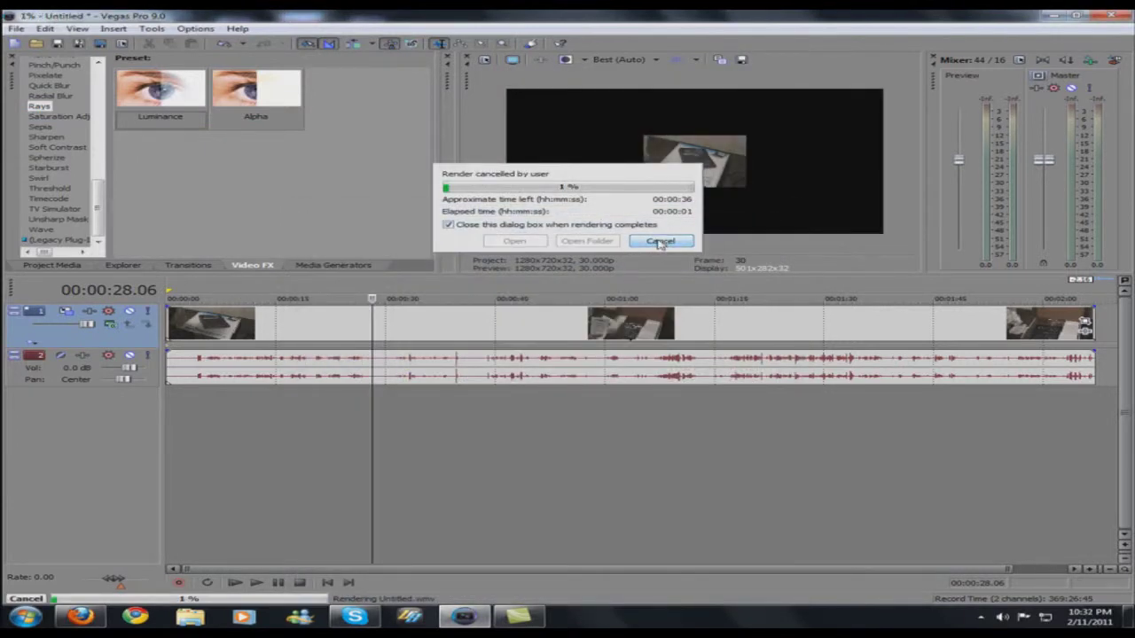
left_click(88, 315)
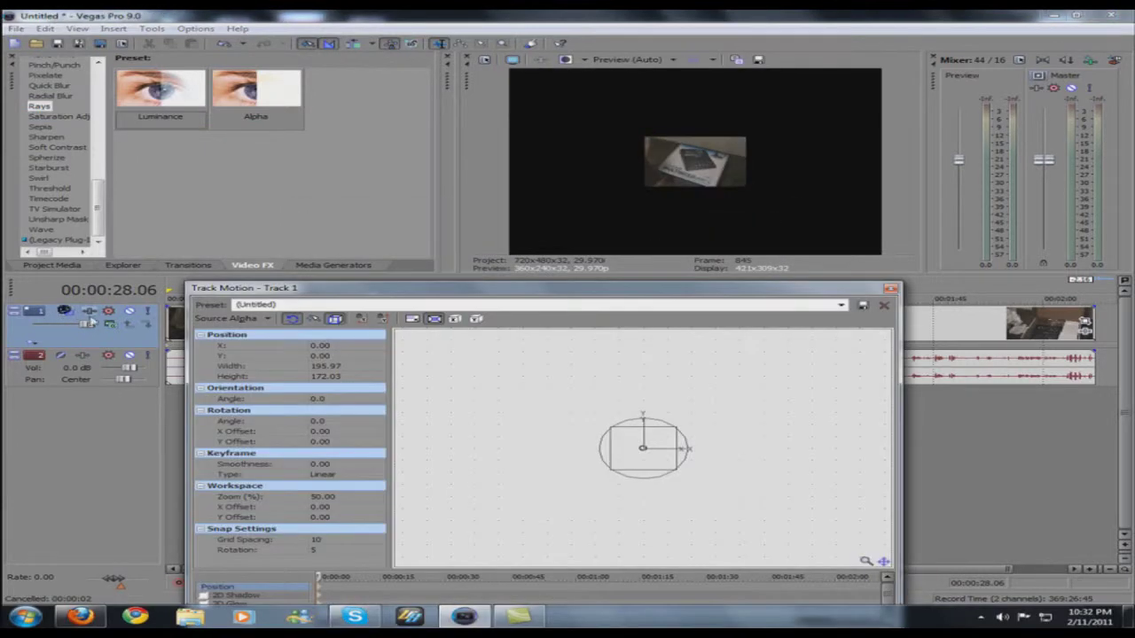
left_click(891, 289)
- Select the audio event and move the playhead to 00:00:07.29
left_click(282, 394)
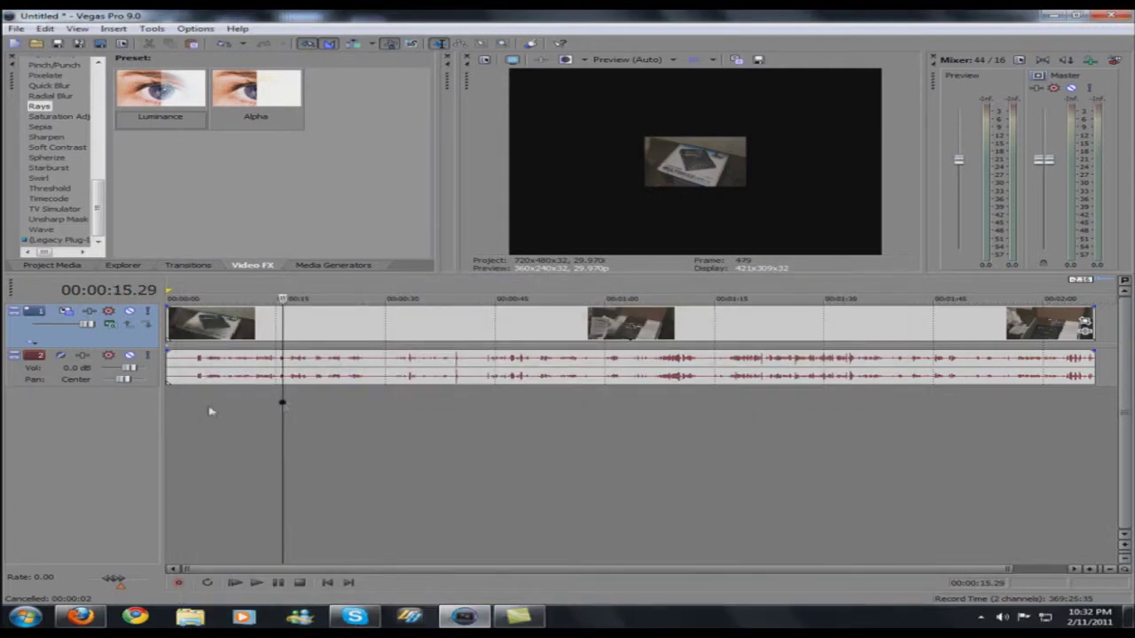
double_click(252, 381)
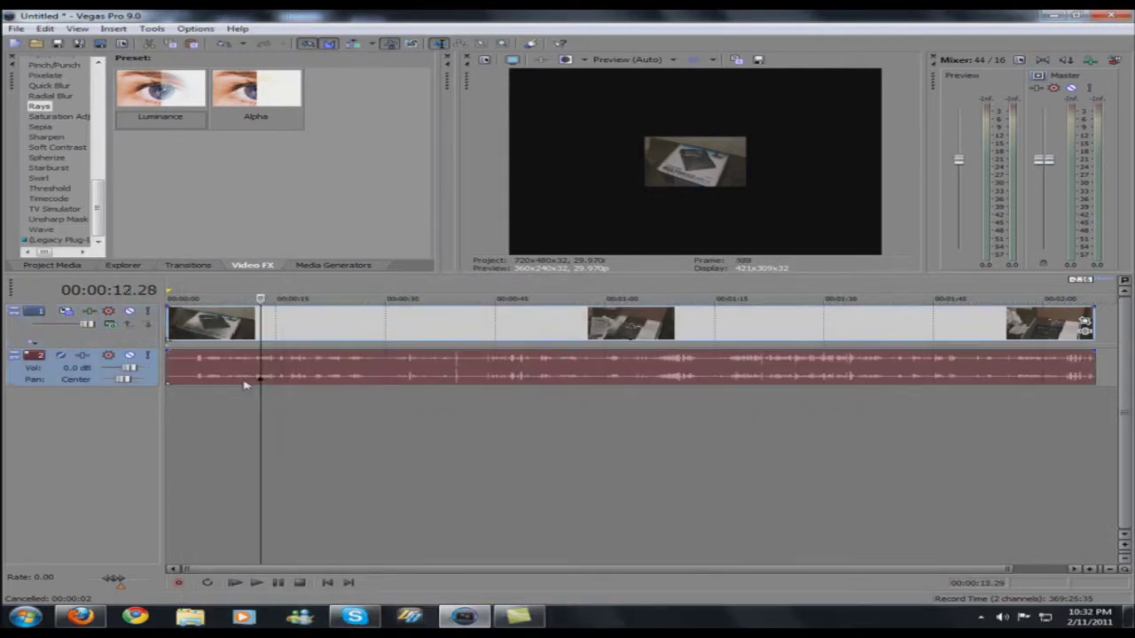
left_click(226, 432)
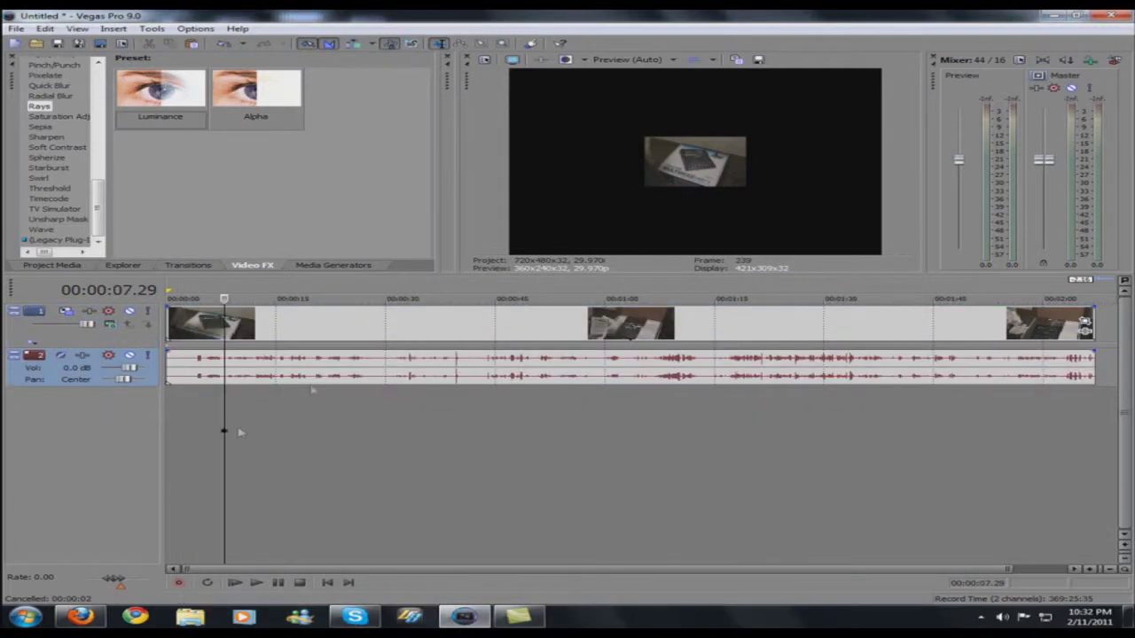
- Restore track 1's motion frame to 720 × 480, undoing trial rotate and resize edits
left_click(69, 314)
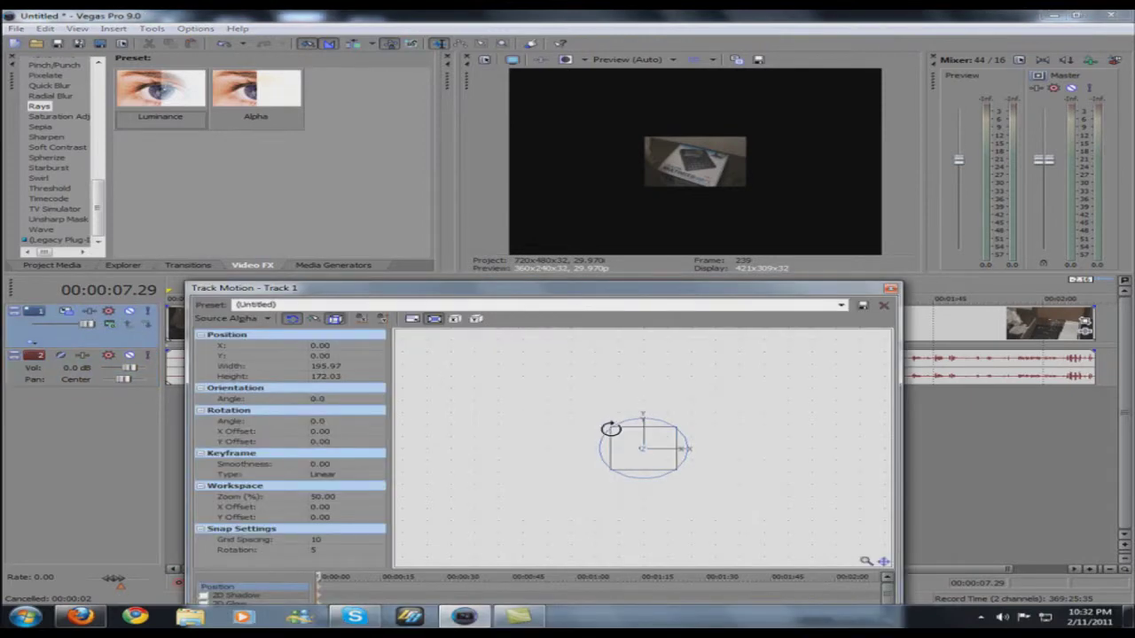
key("ctrl+z")
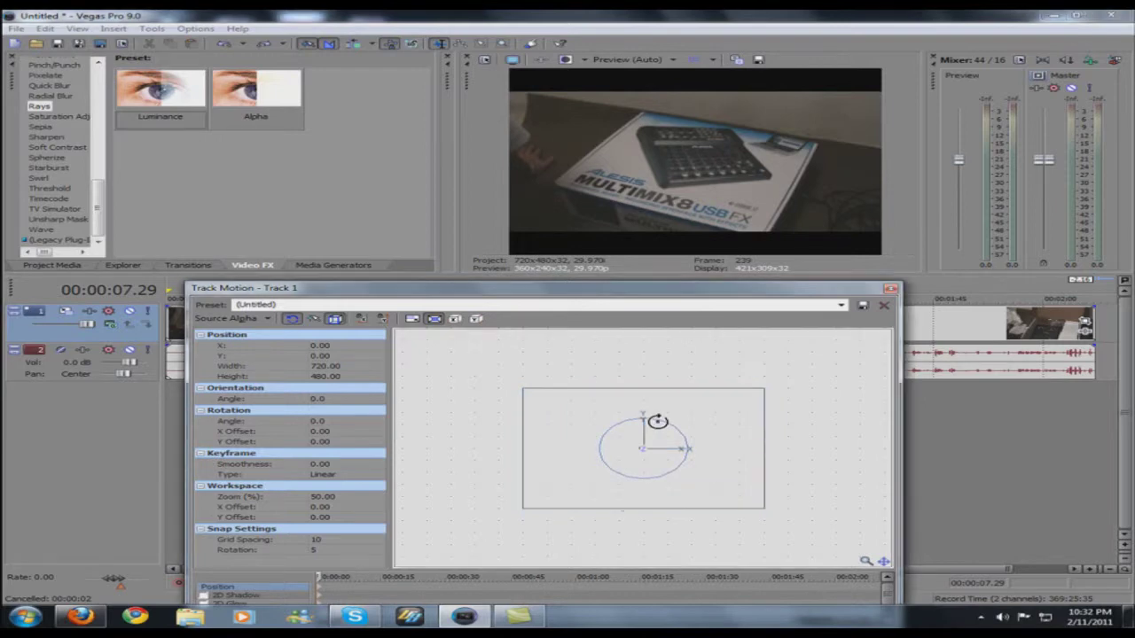
left_click_drag(658, 421, 495, 431)
key("ctrl+z")
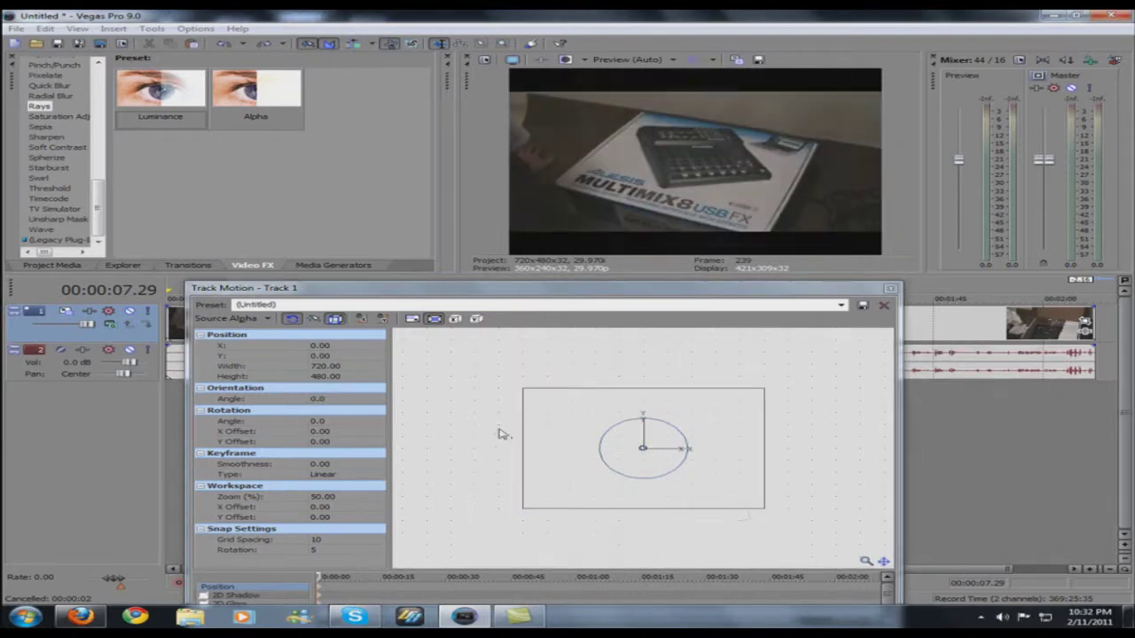
mouse_move(523, 393)
left_mouse_down()
mouse_move(514, 399)
mouse_move(550, 408)
mouse_move(528, 414)
mouse_move(520, 398)
left_mouse_up()
key("ctrl+z")
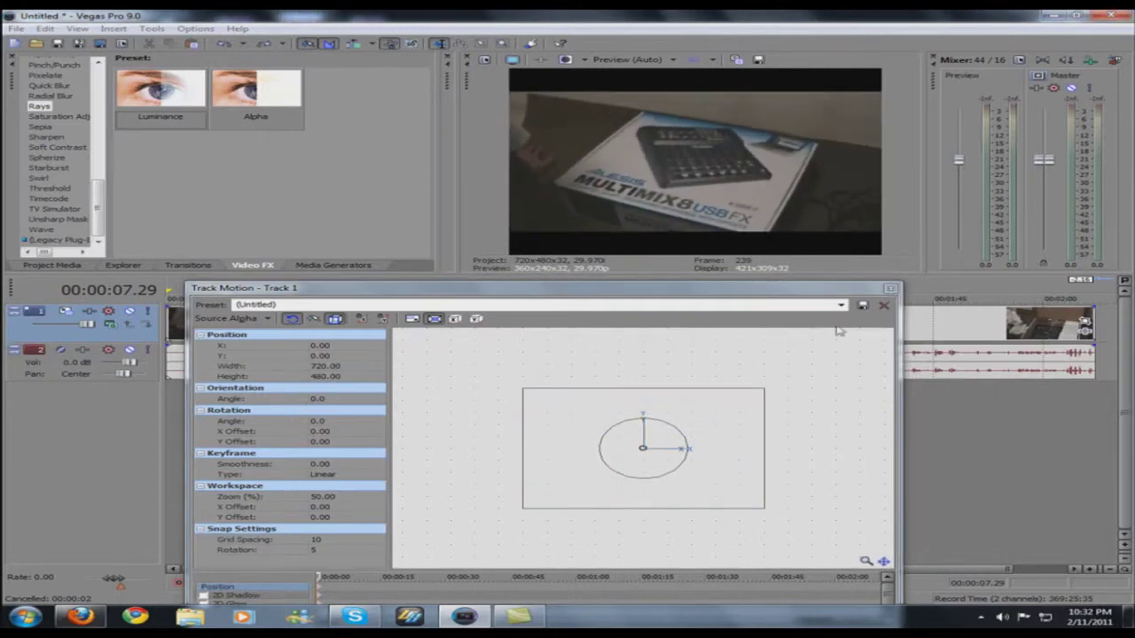